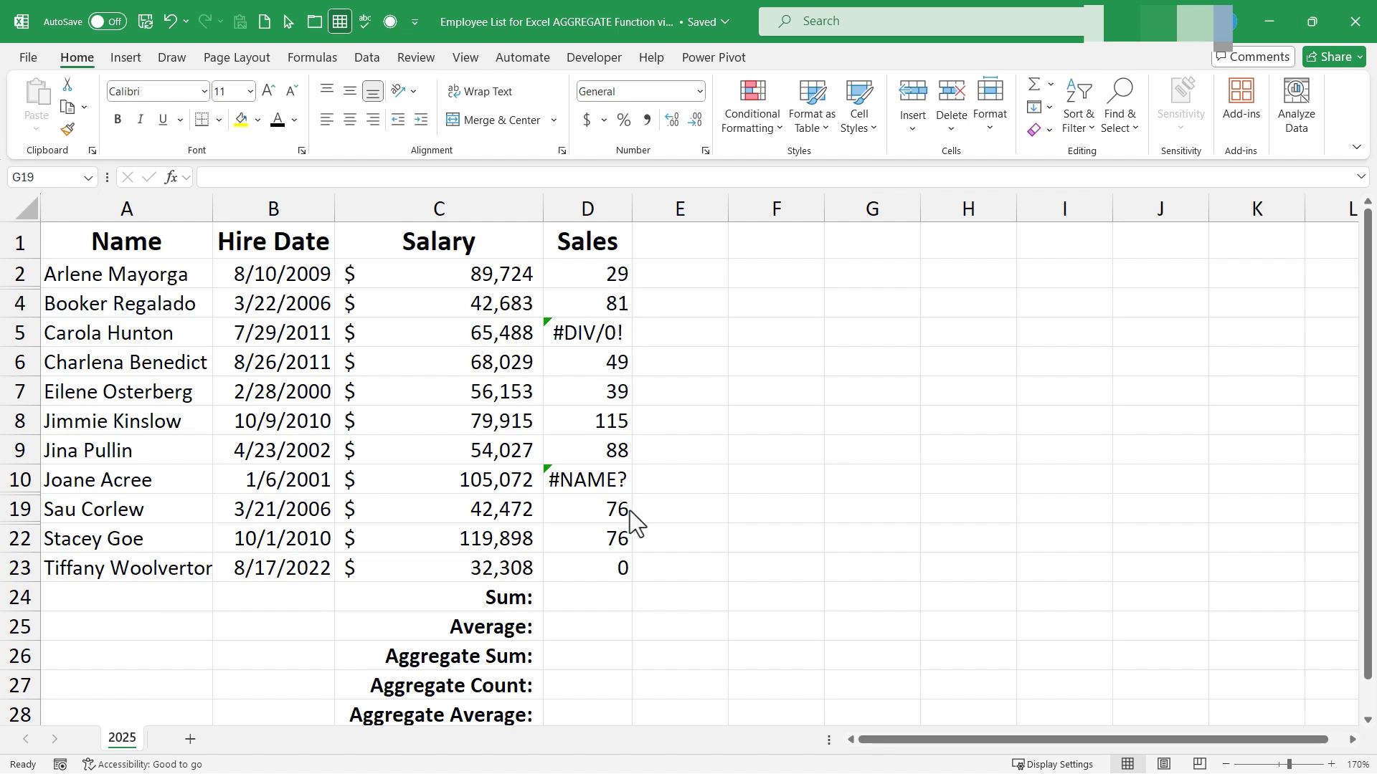
Inspect the formulas behind the errors in D5 and D10, and total the Sales range D2:D23 with SUM in D24.
click(608, 332)
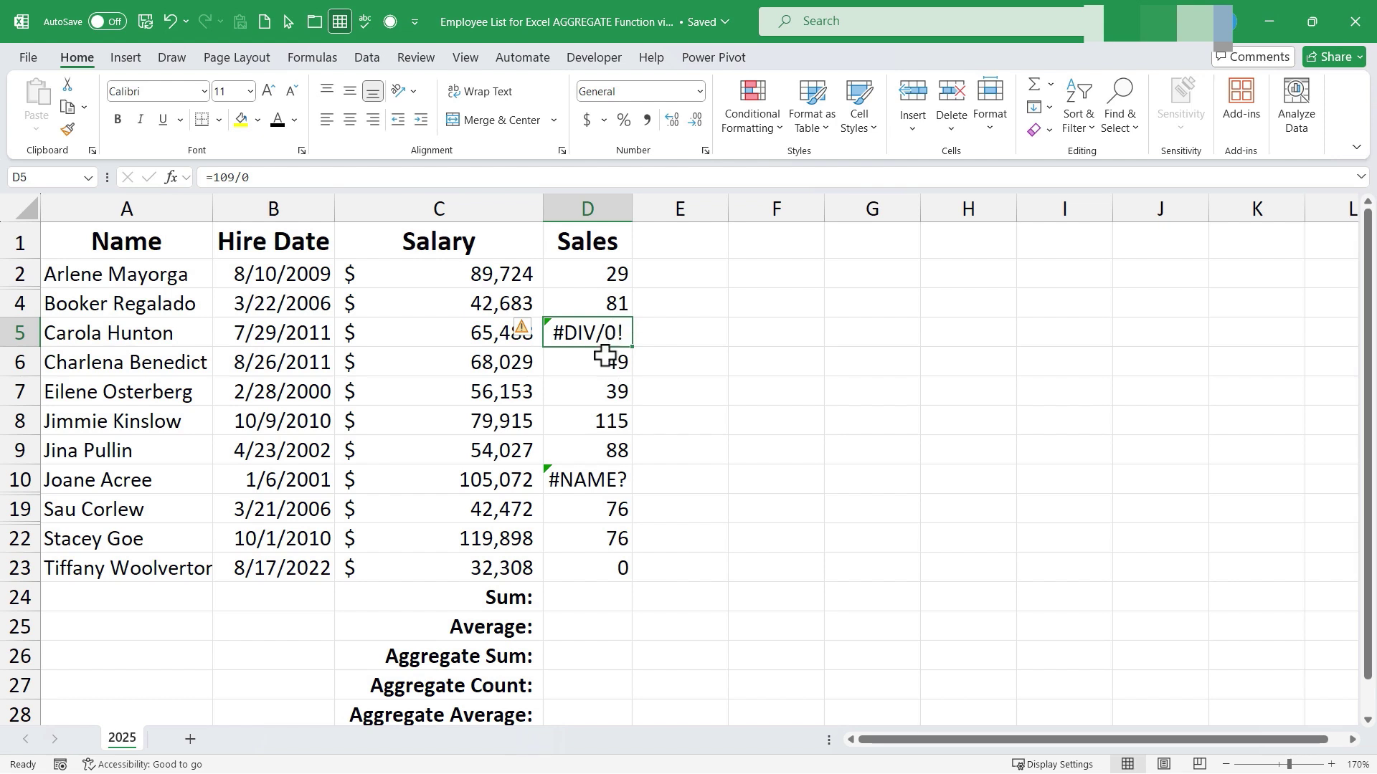
click(602, 477)
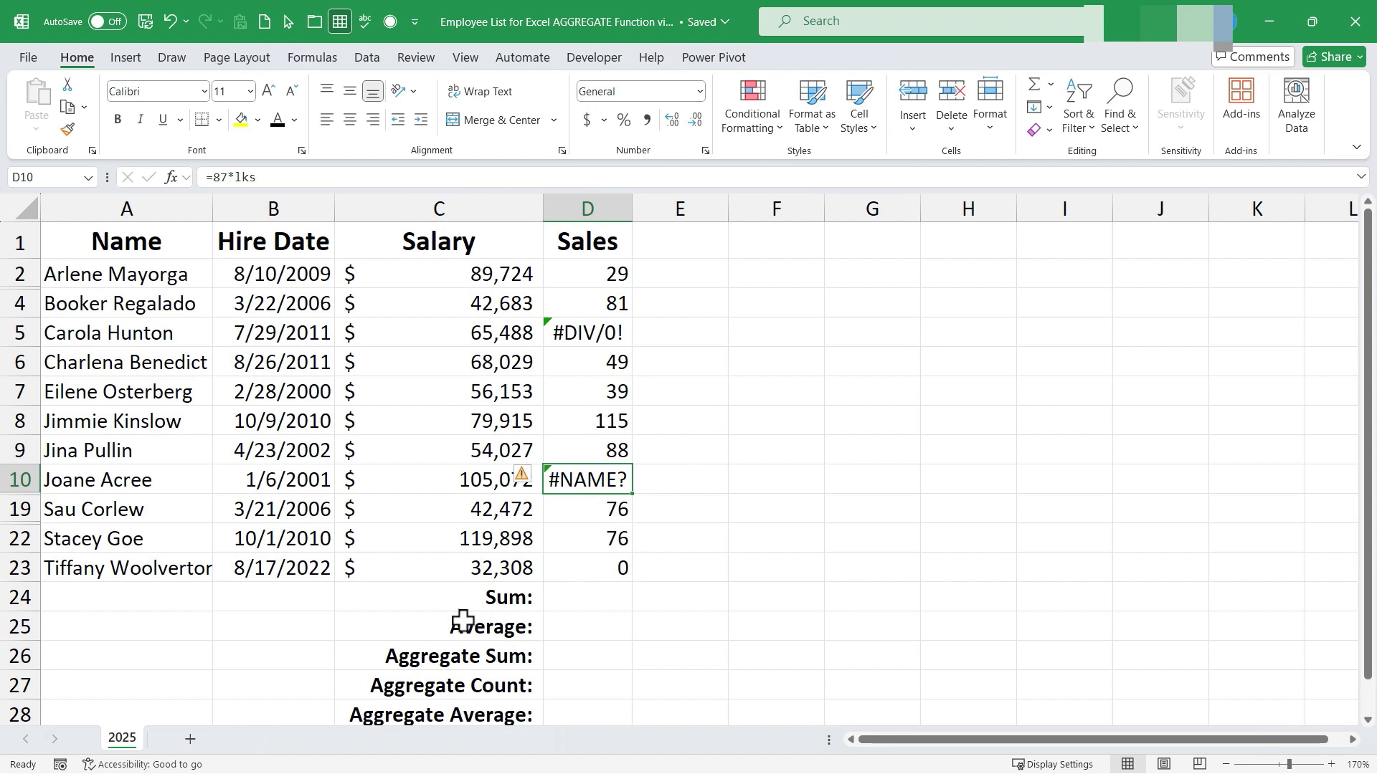
click(598, 586)
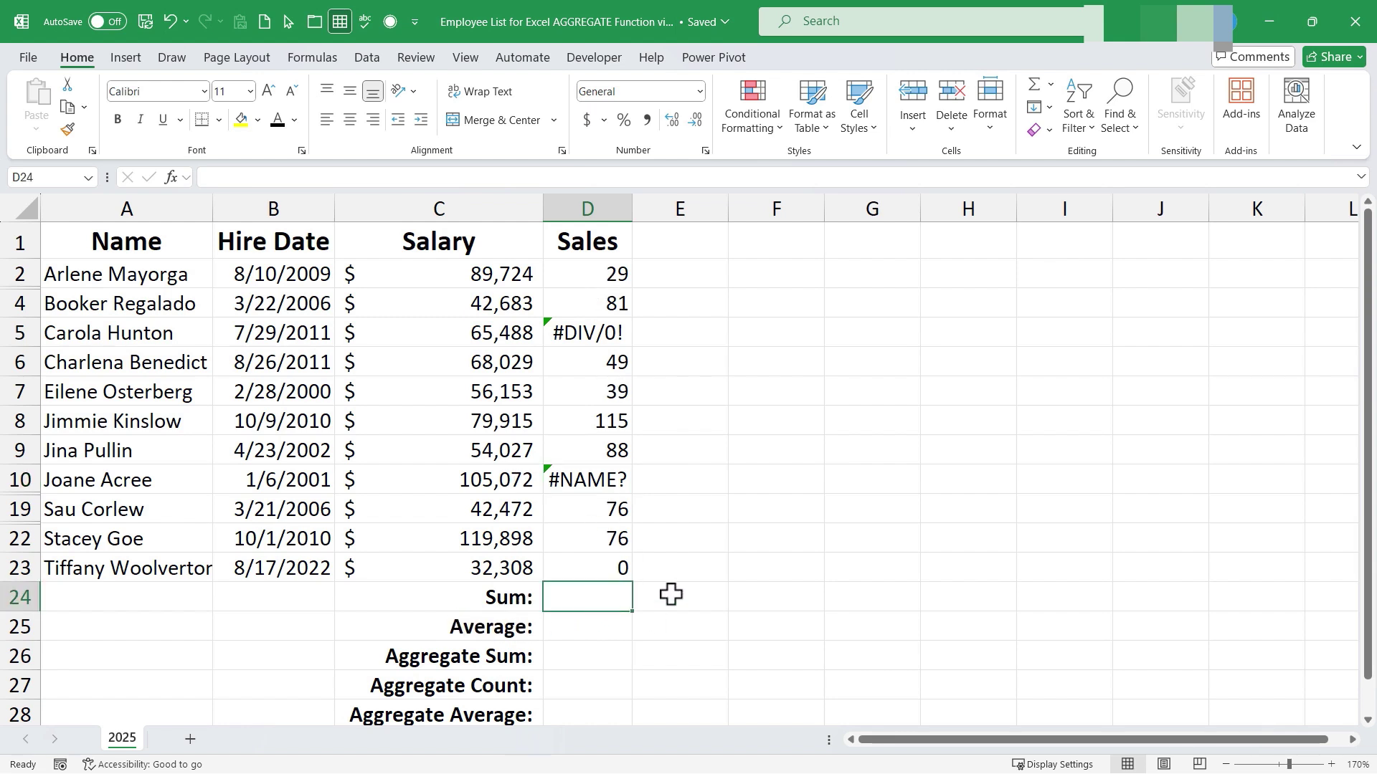
text(=)
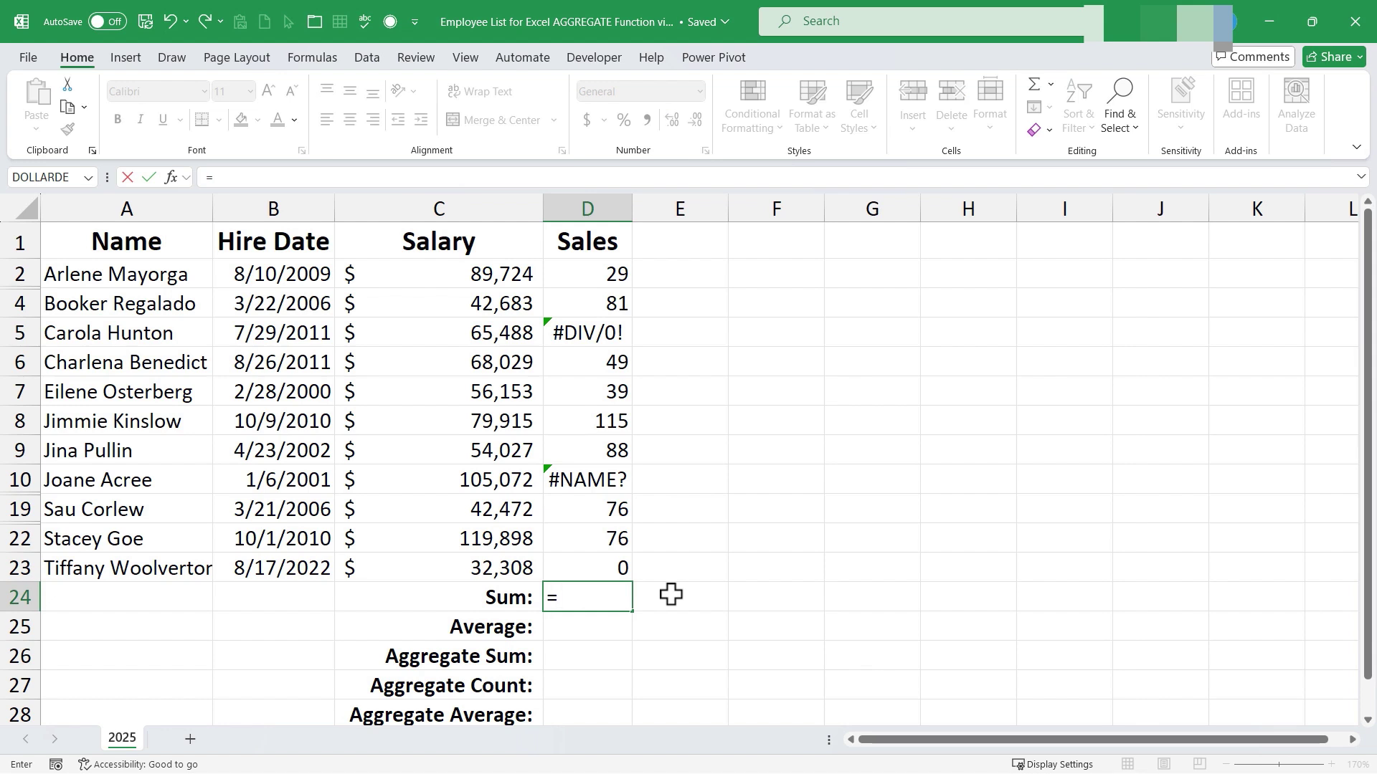
text(sum()
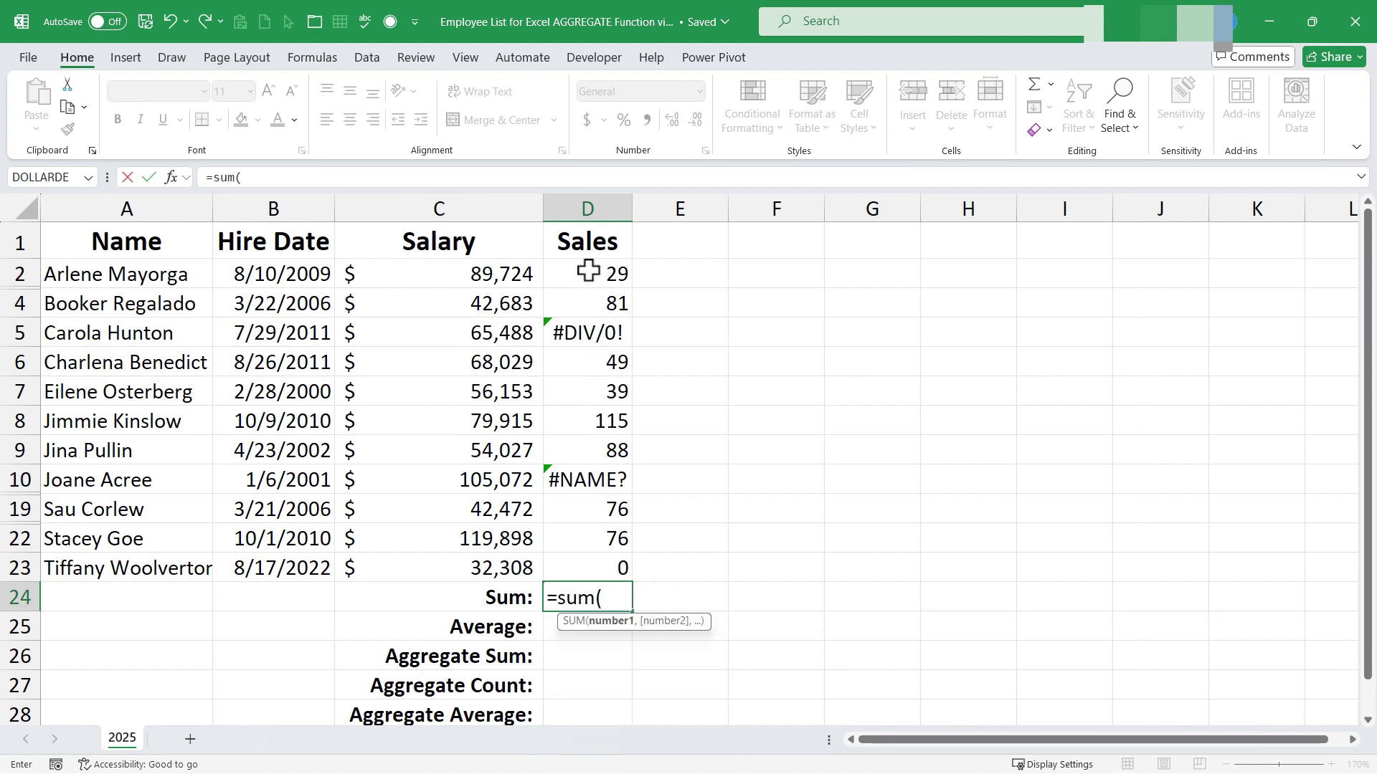
drag(588, 271, 587, 568)
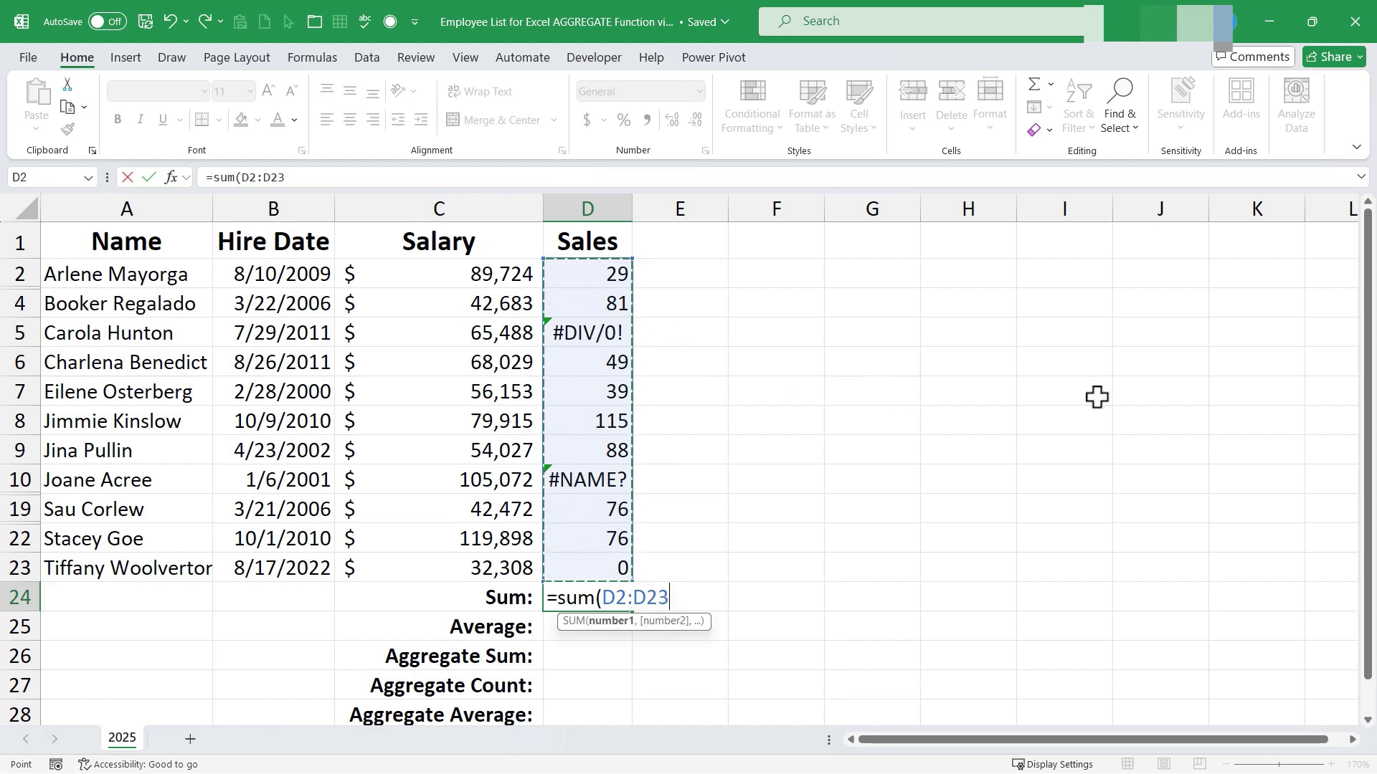
key(Return)
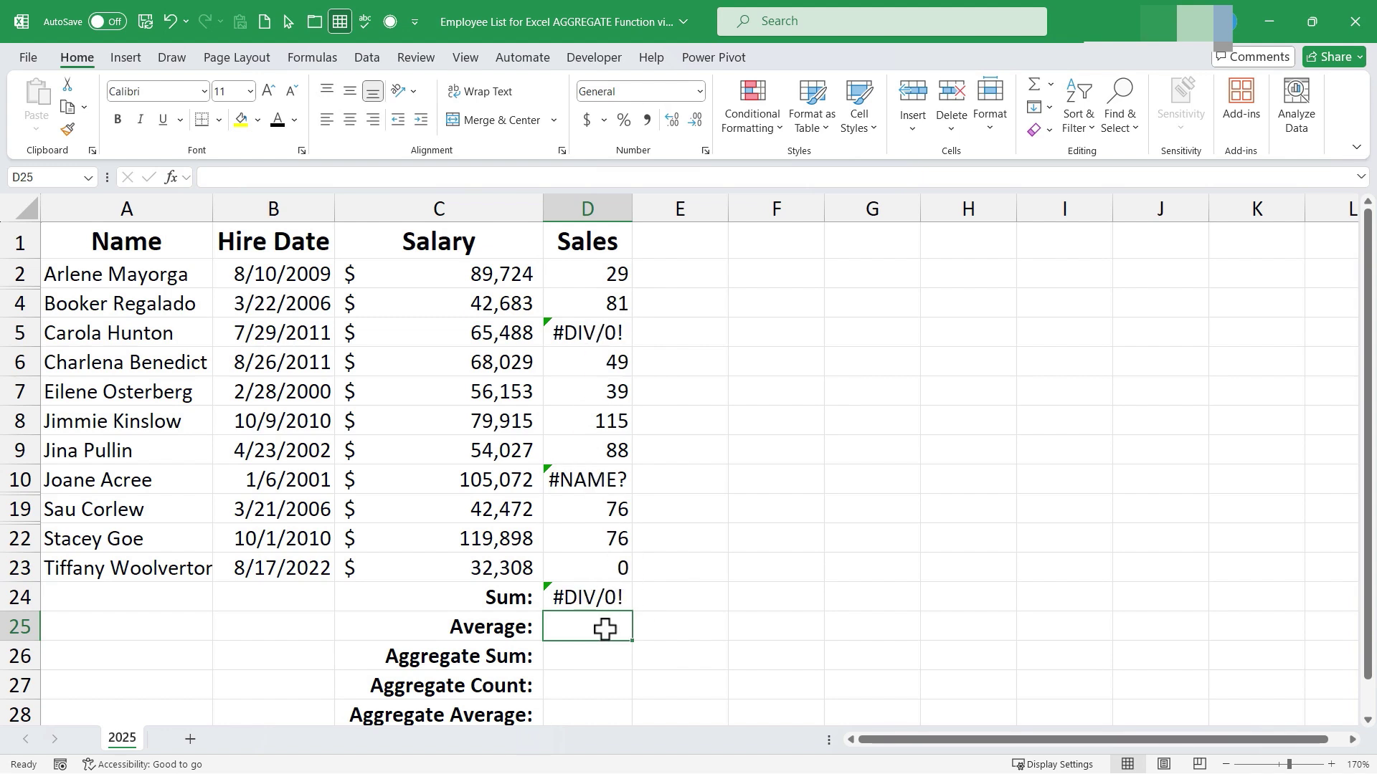
Calculate the average of the Sales range D2:D23 with the AVERAGE function in D25.
text(=average()
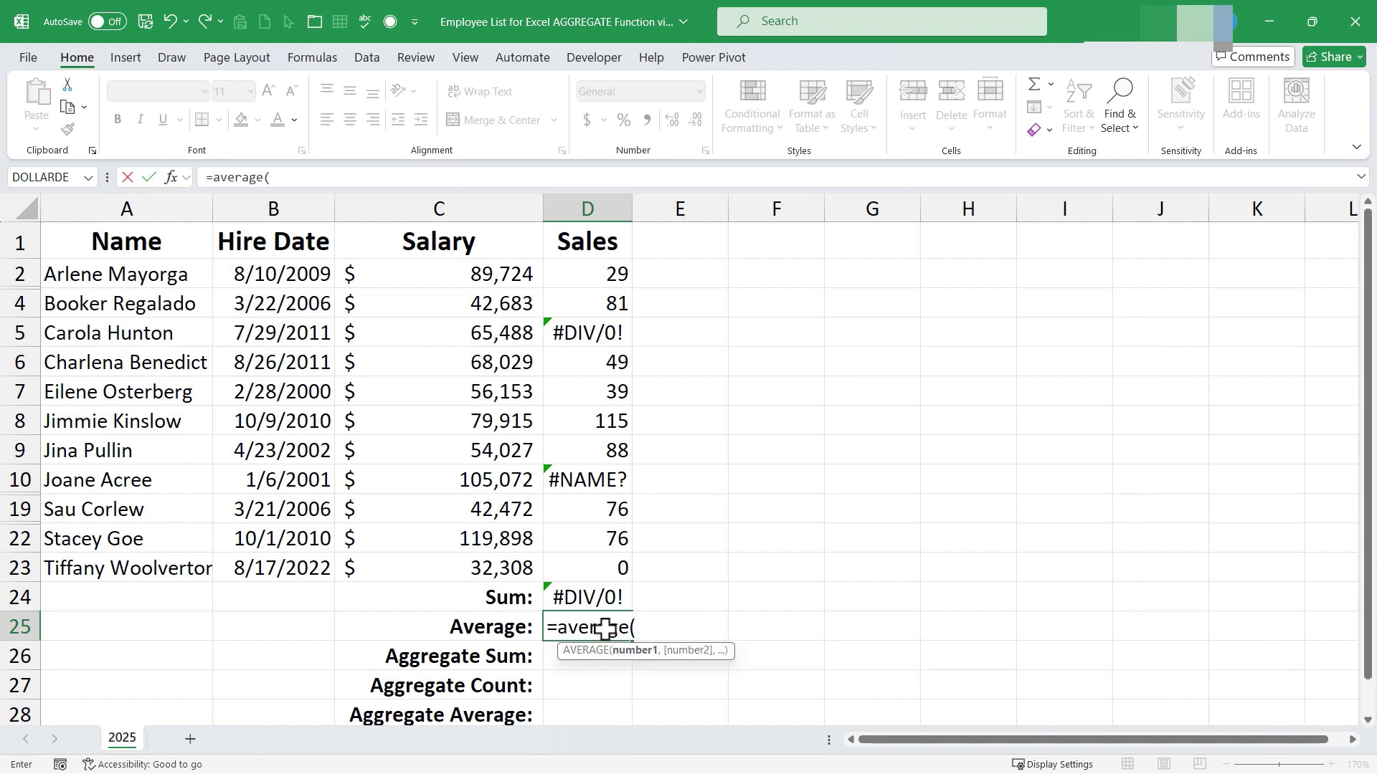
drag(602, 568, 583, 281)
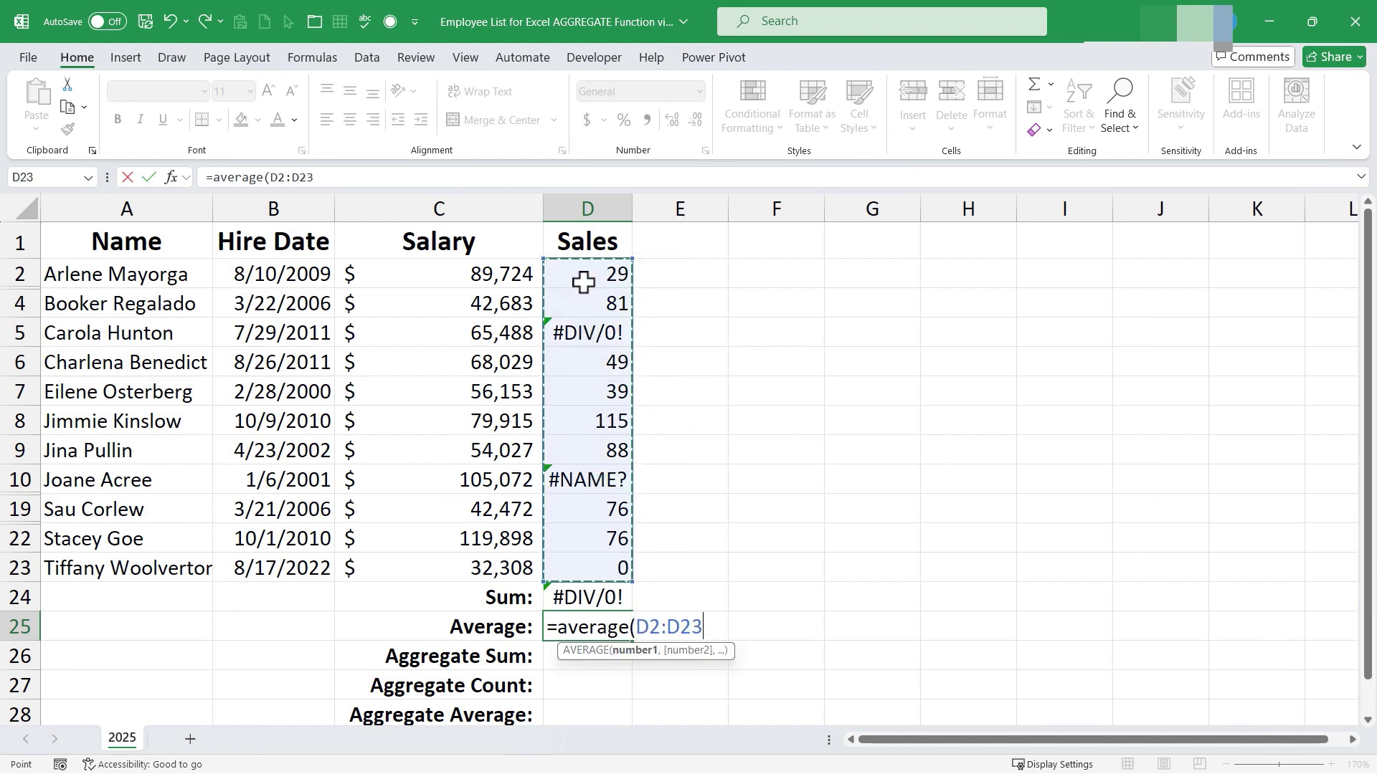
key(Return)
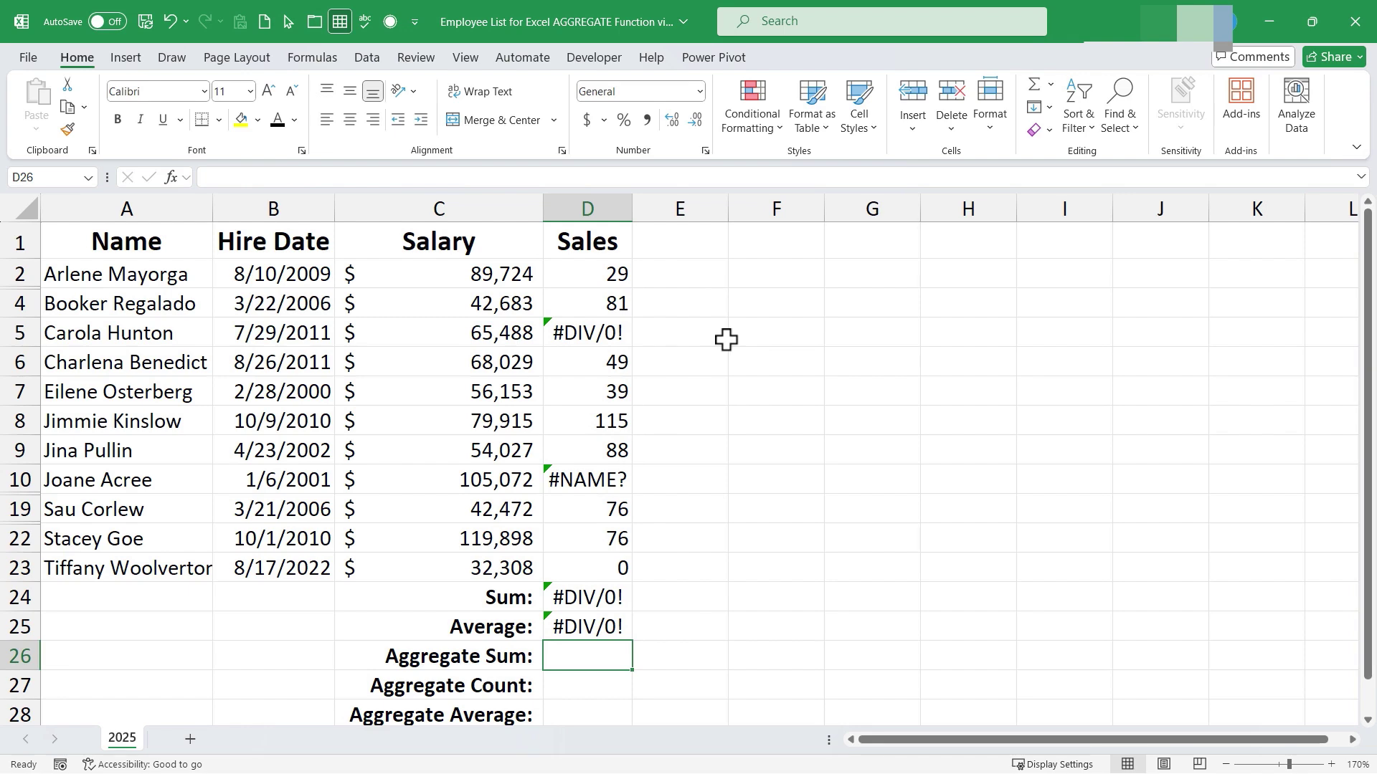
Begin an AGGREGATE formula in the Aggregate Sum cell D26, choosing function 9 - SUM.
scroll(706, 399, down, 1)
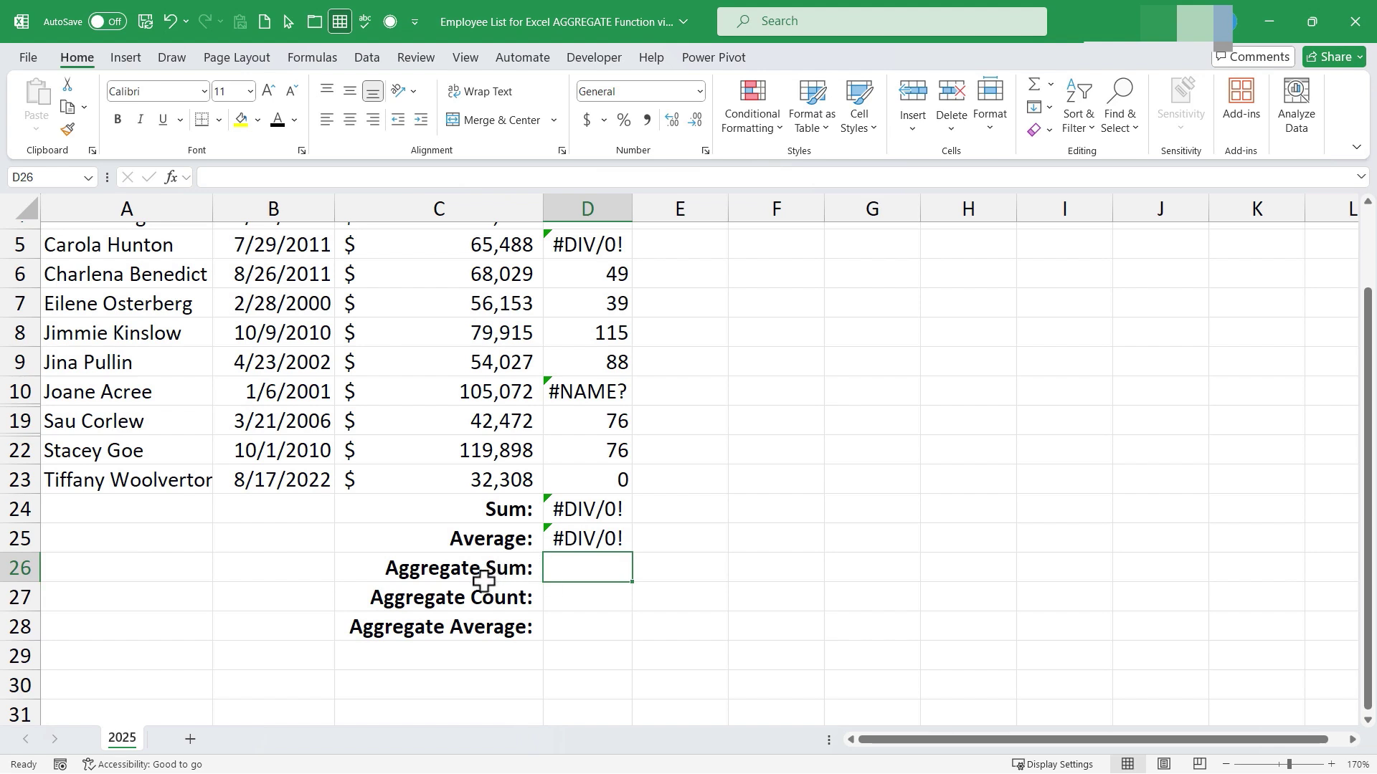
scroll(517, 584, up, 1)
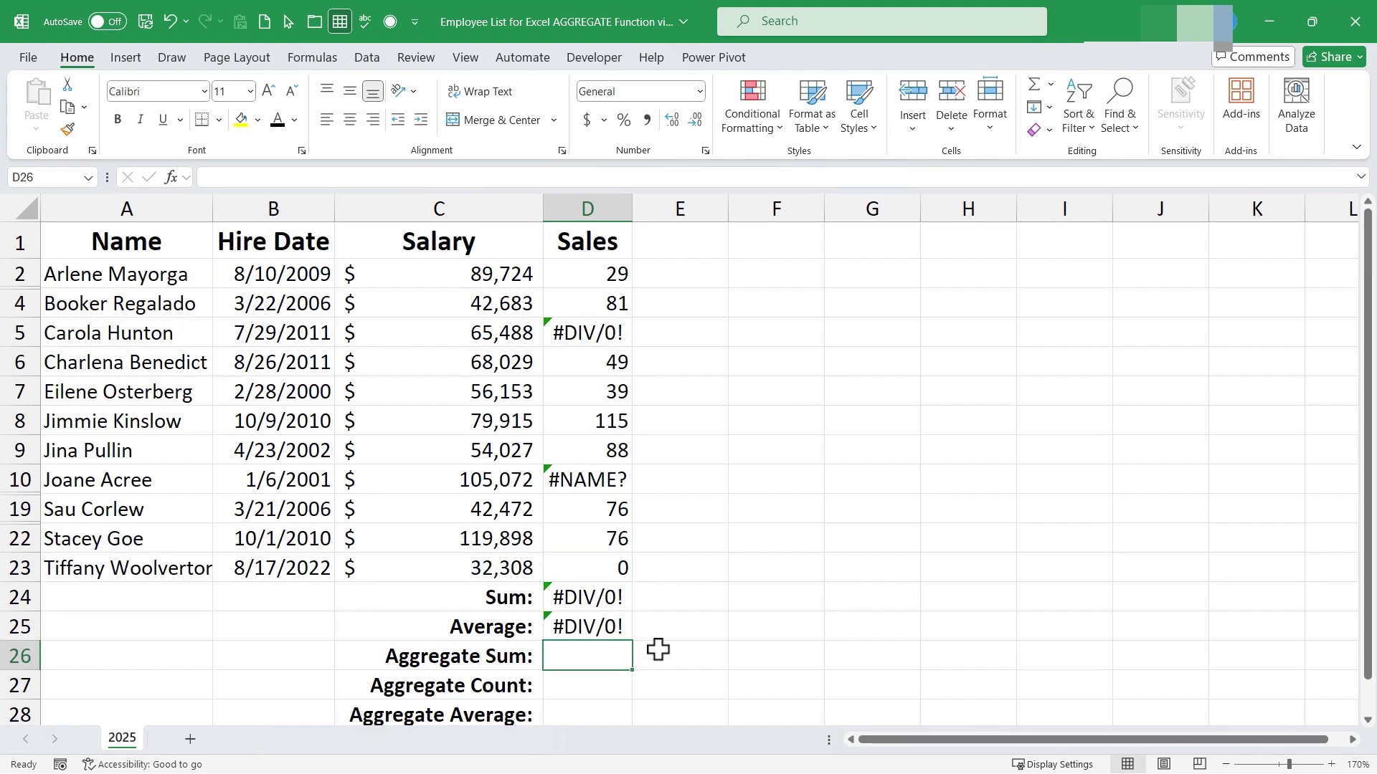
text(=aggregate()
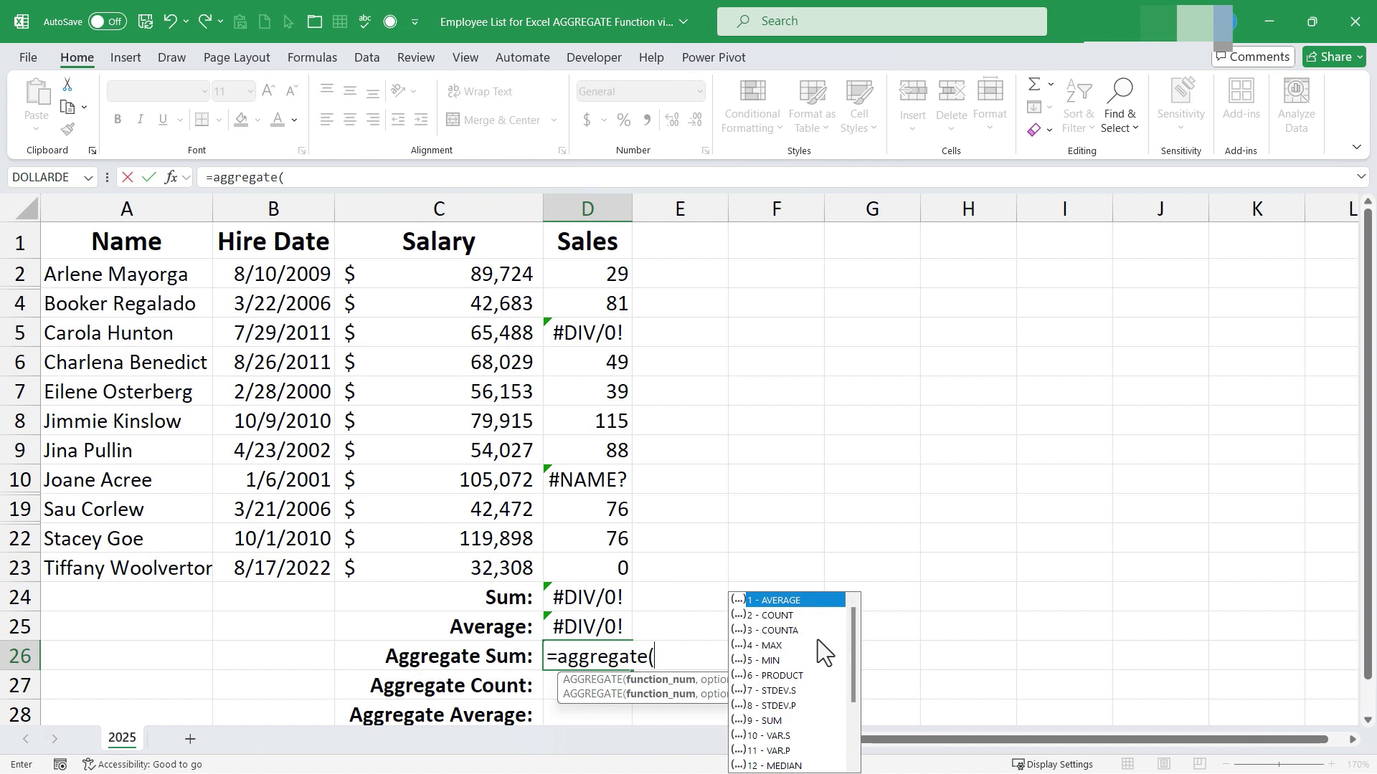
scroll(816, 707, down, 3)
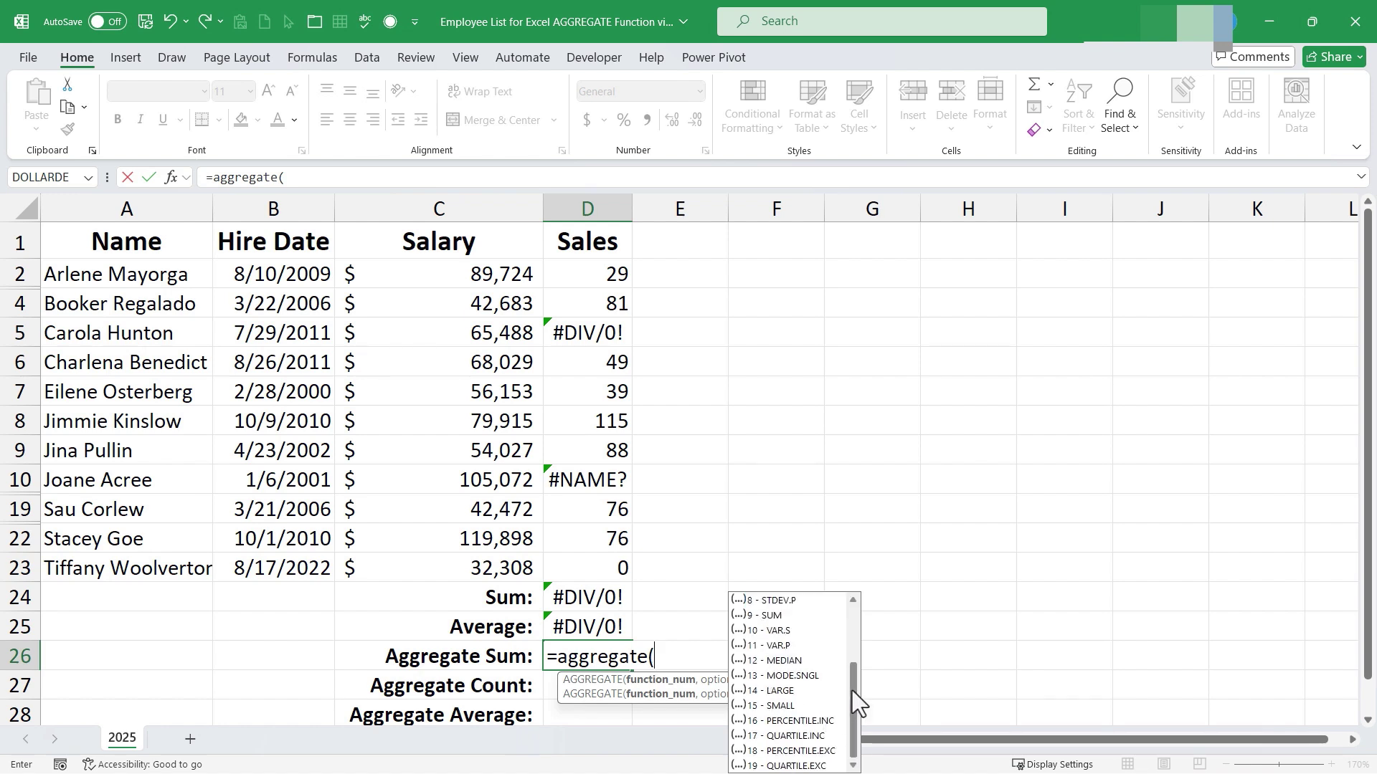
drag(862, 707, 863, 596)
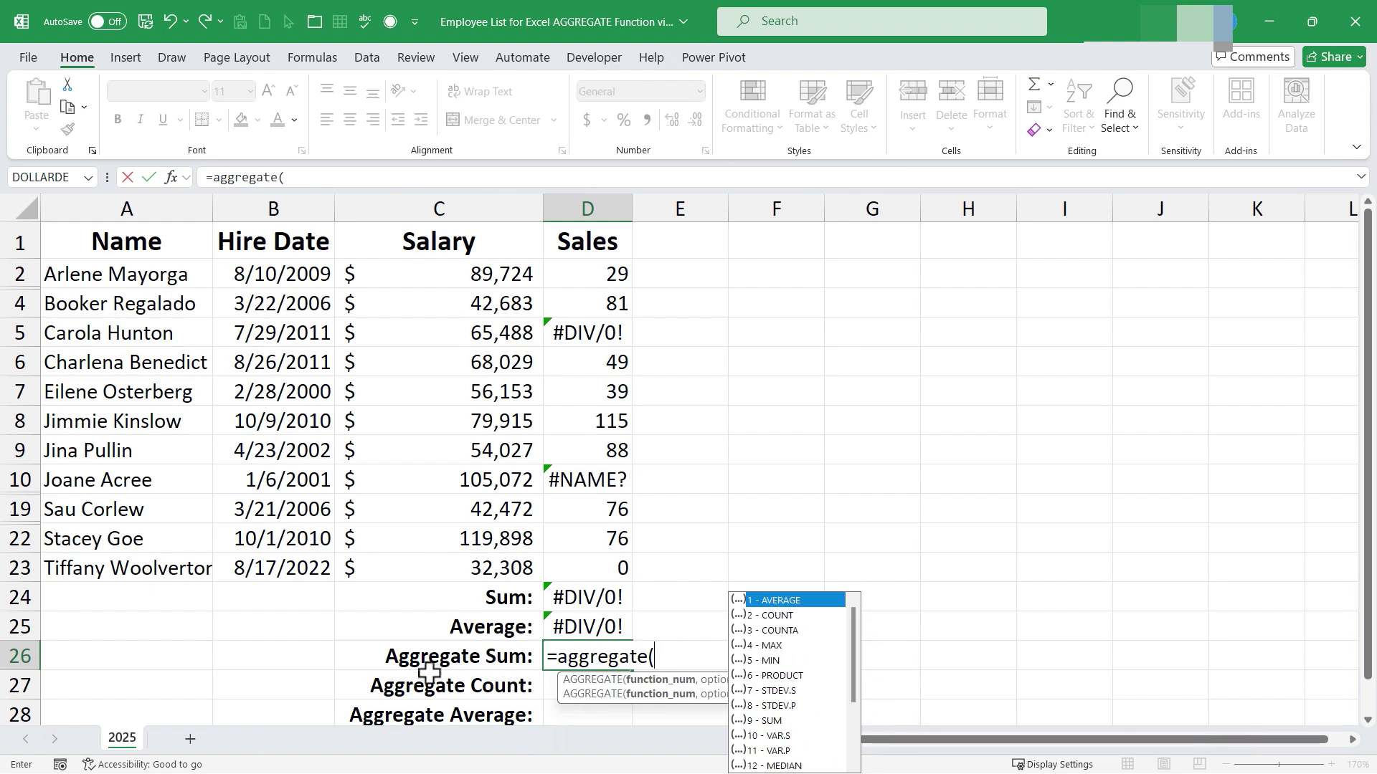
click(772, 723)
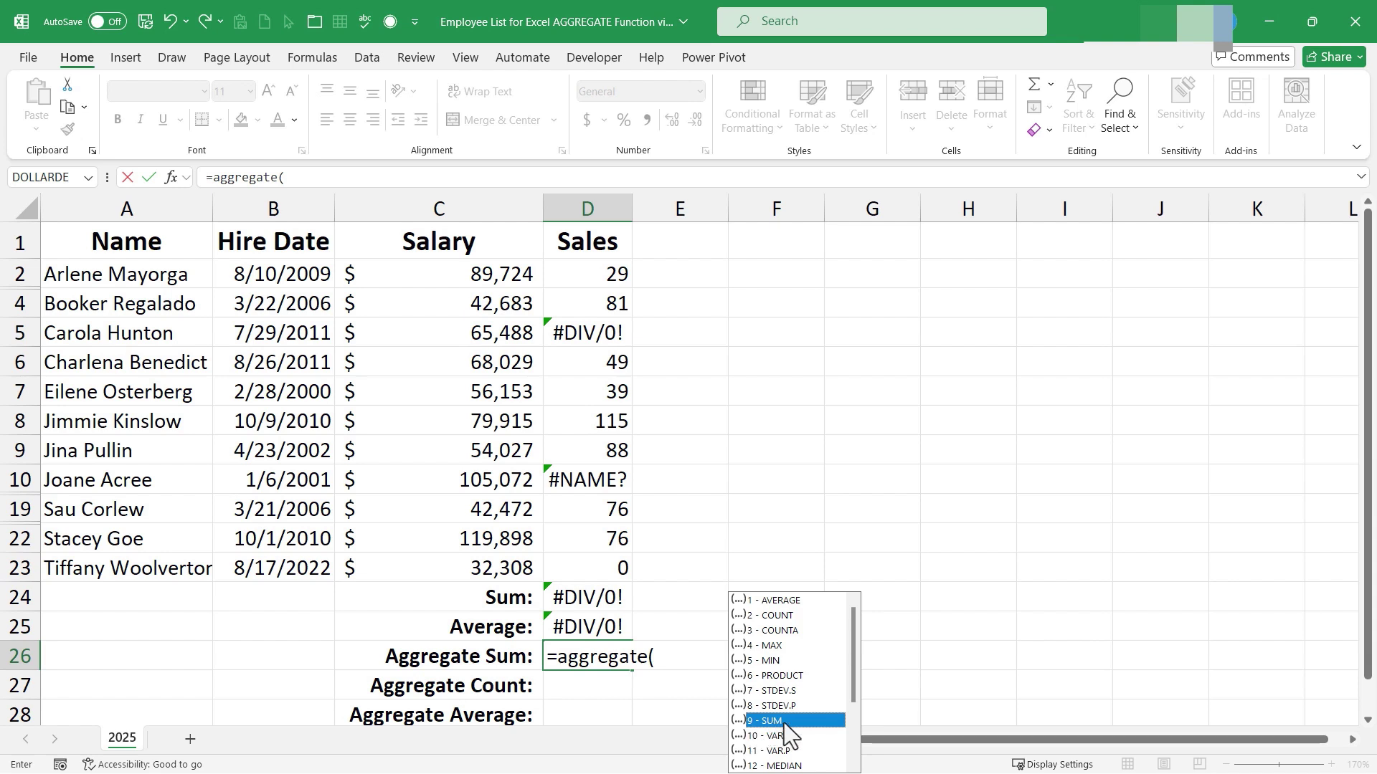
double_click(785, 723)
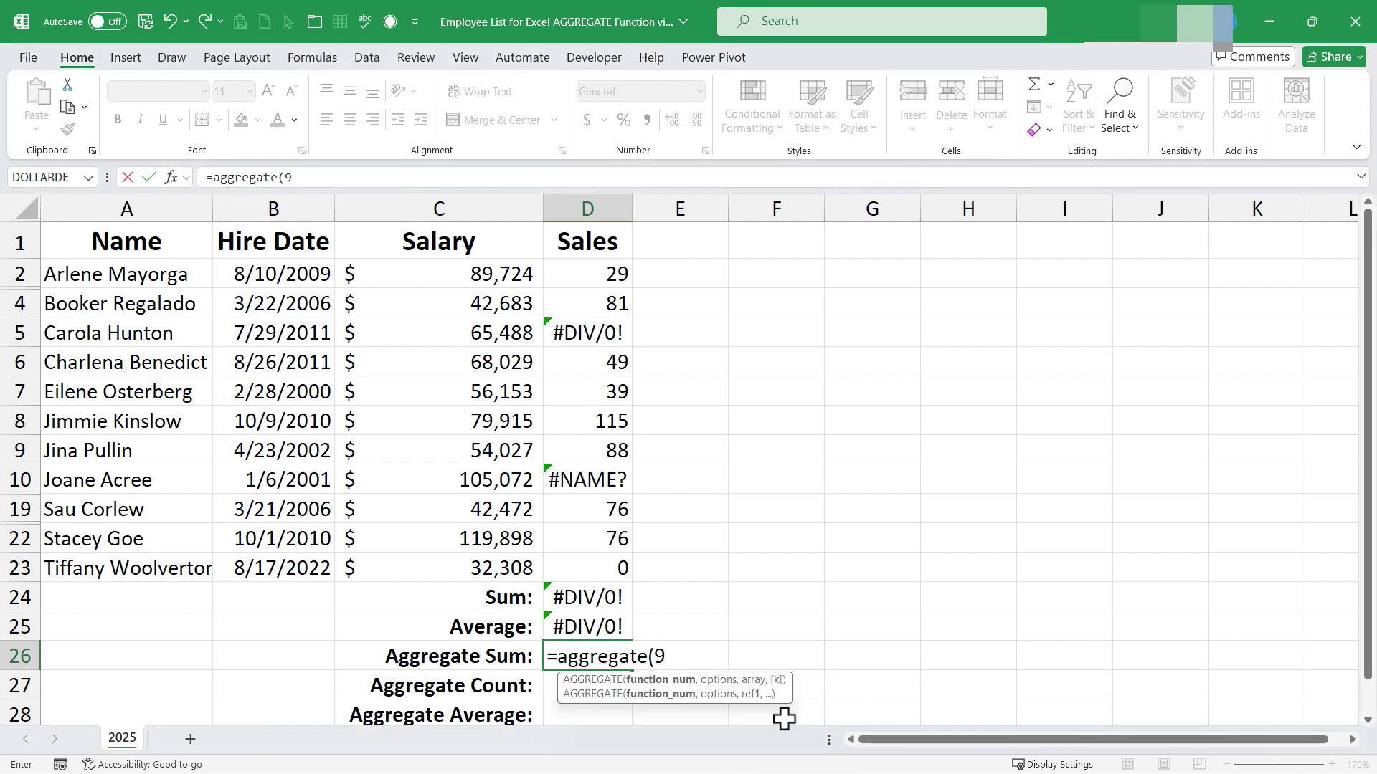
Complete the D26 formula with option 3, ignoring hidden rows, error values and nested SUBTOTAL and AGGREGATE functions, over range D2:D23.
text(,)
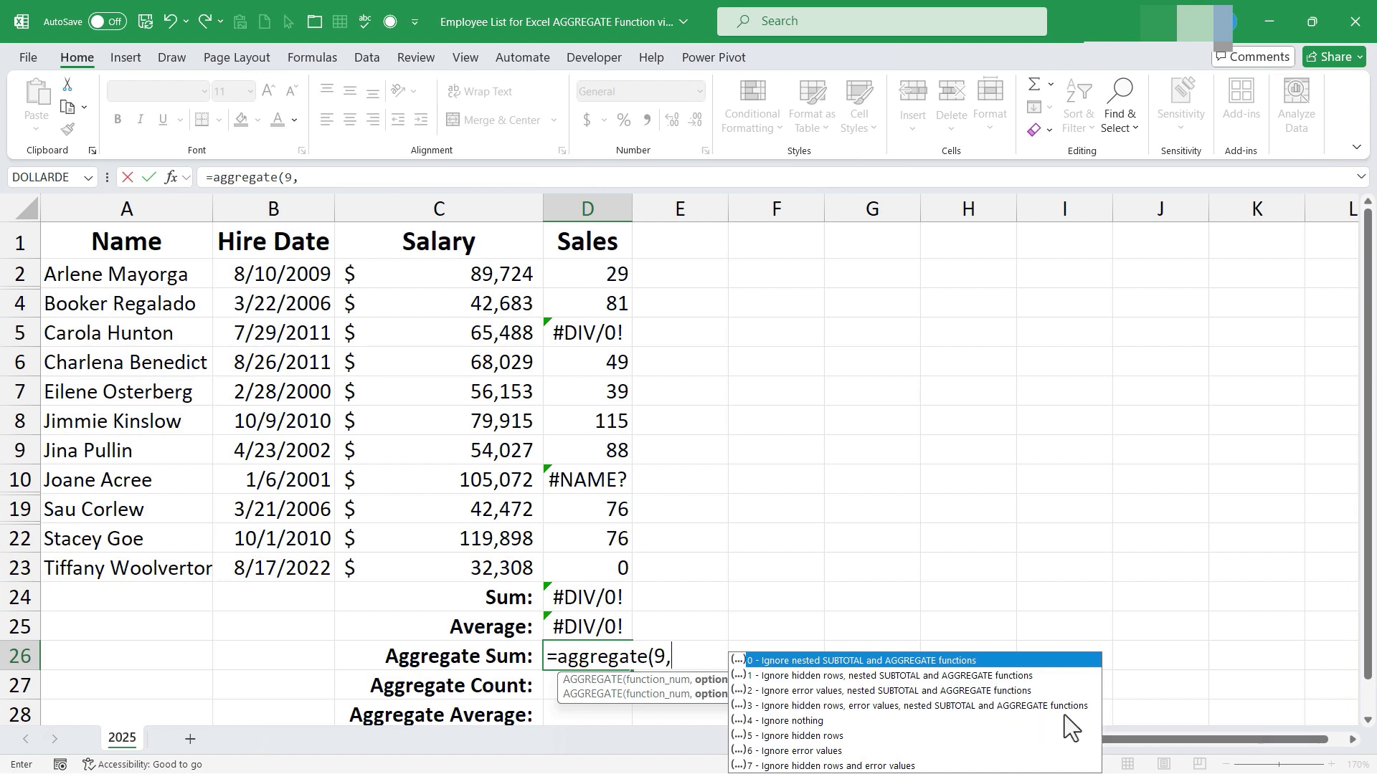
click(836, 707)
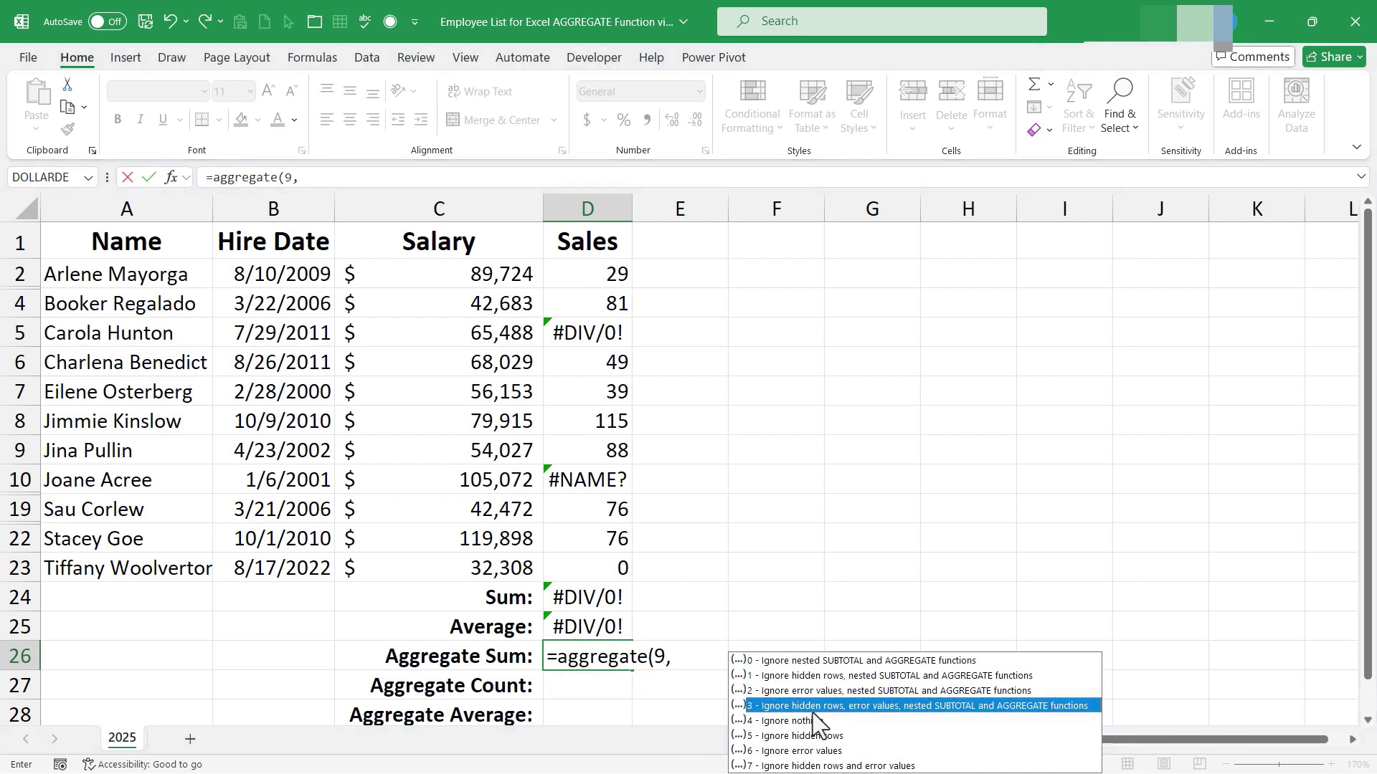
double_click(810, 707)
text(,)
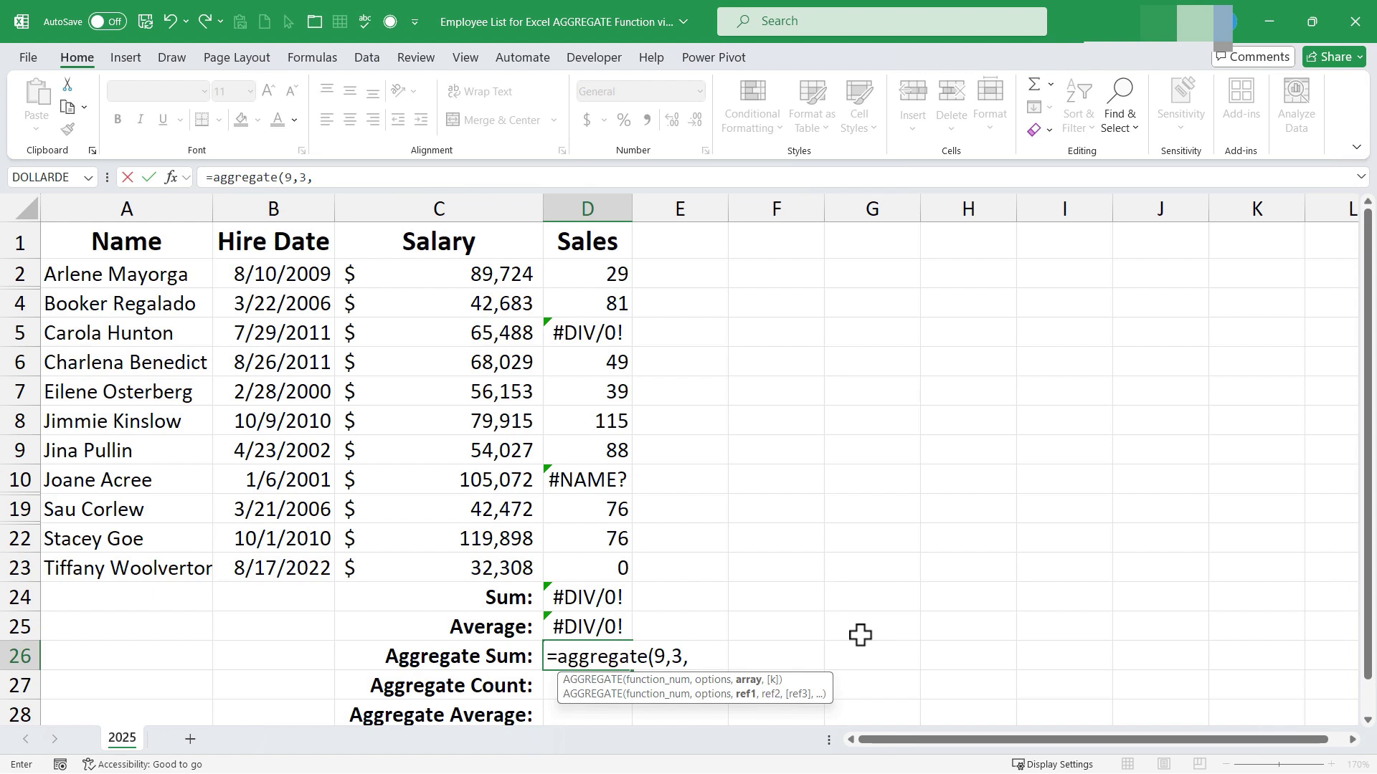
drag(601, 274, 584, 568)
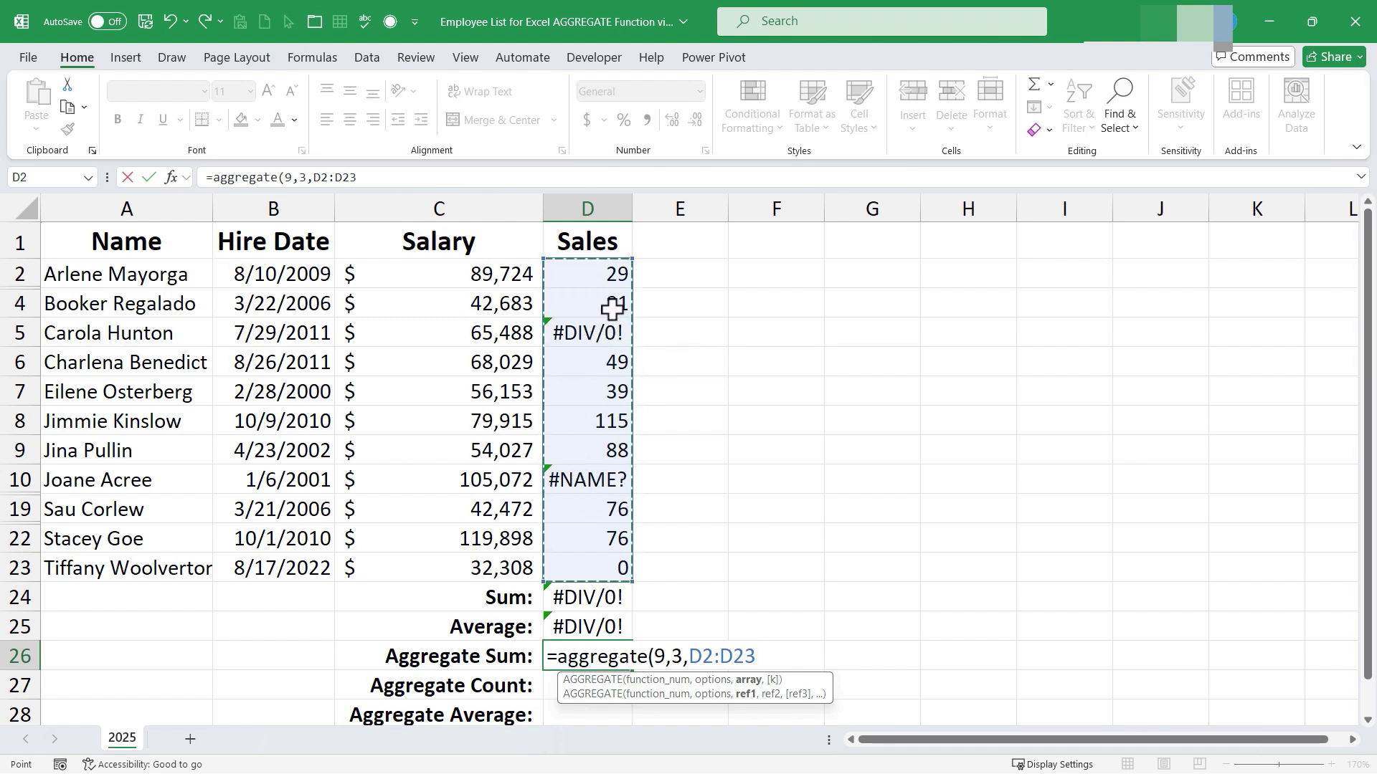
text())
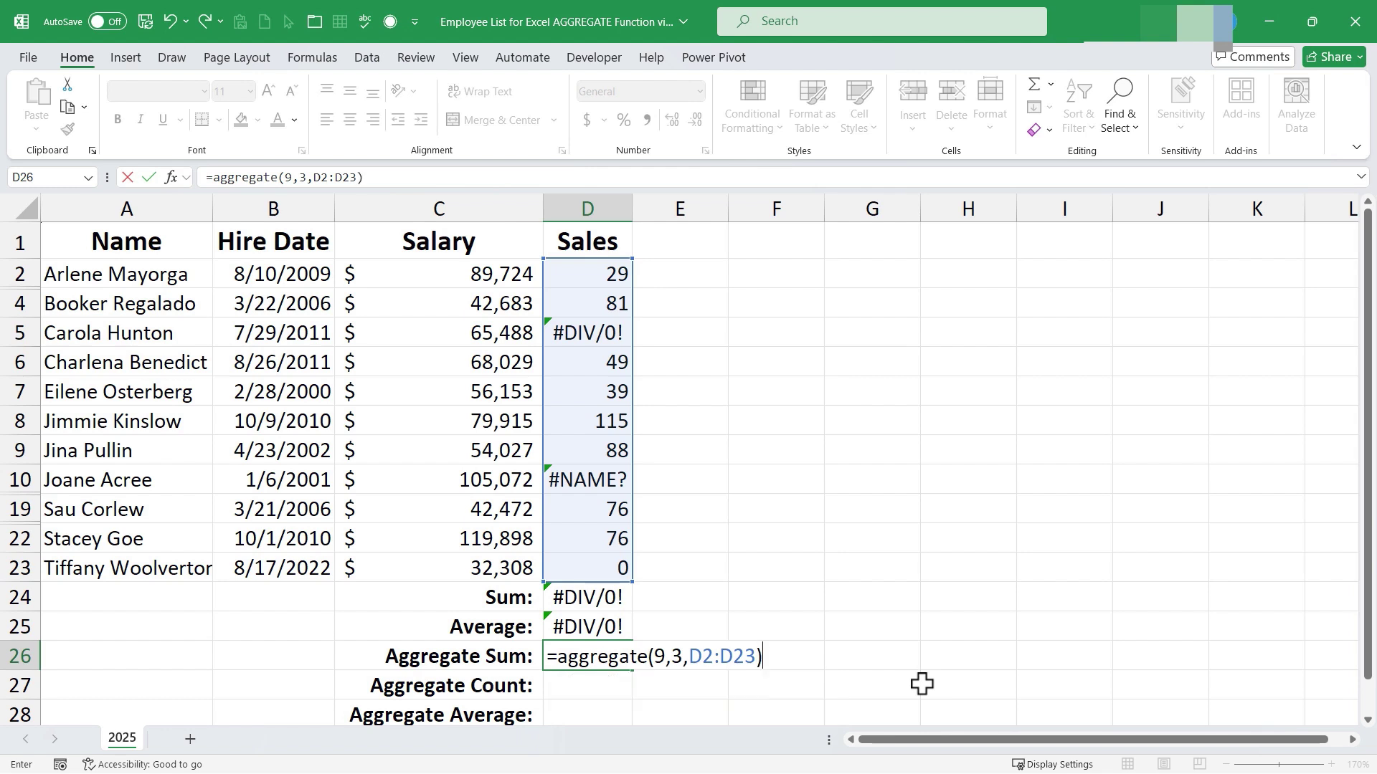
key(Return)
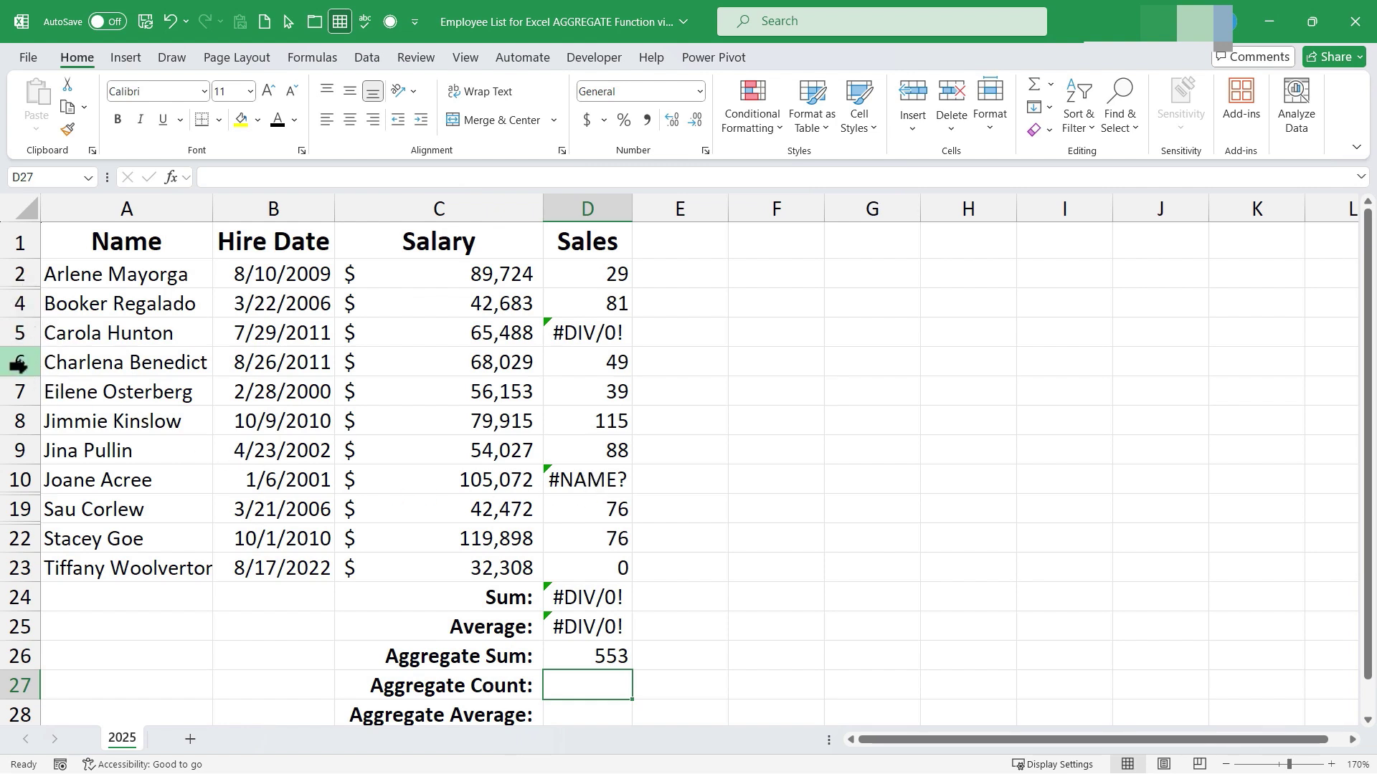
Hide rows 6 and 7, and check the Aggregate Sum in D26.
drag(16, 364, 25, 402)
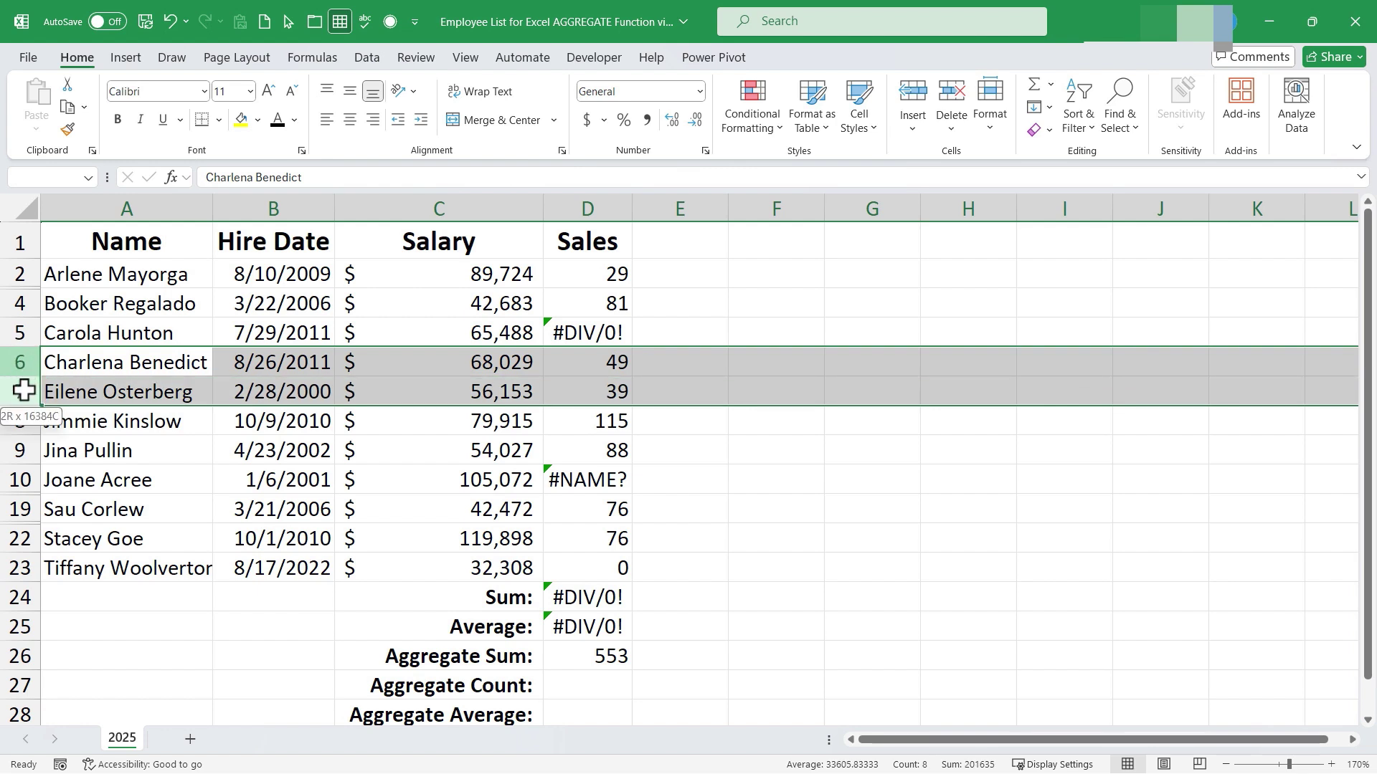
right_click(20, 366)
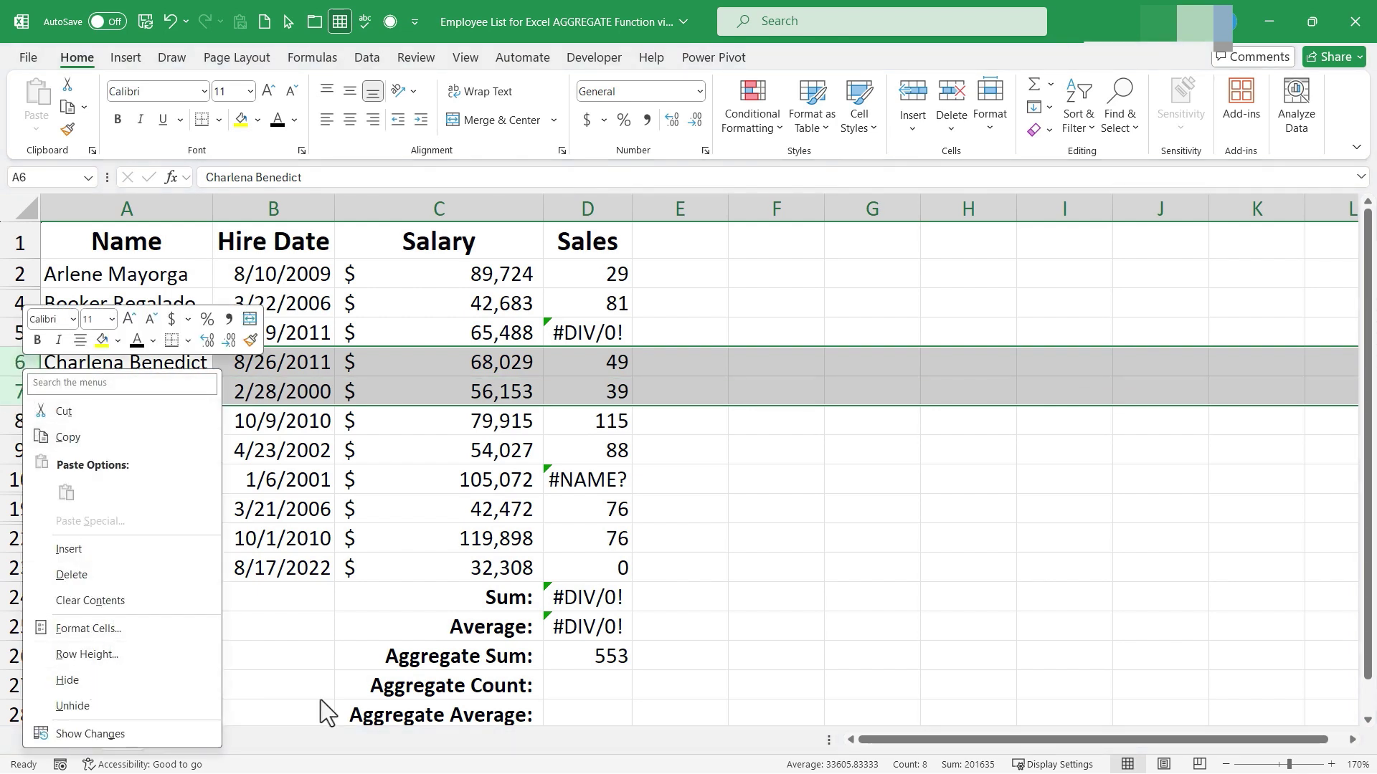
click(79, 680)
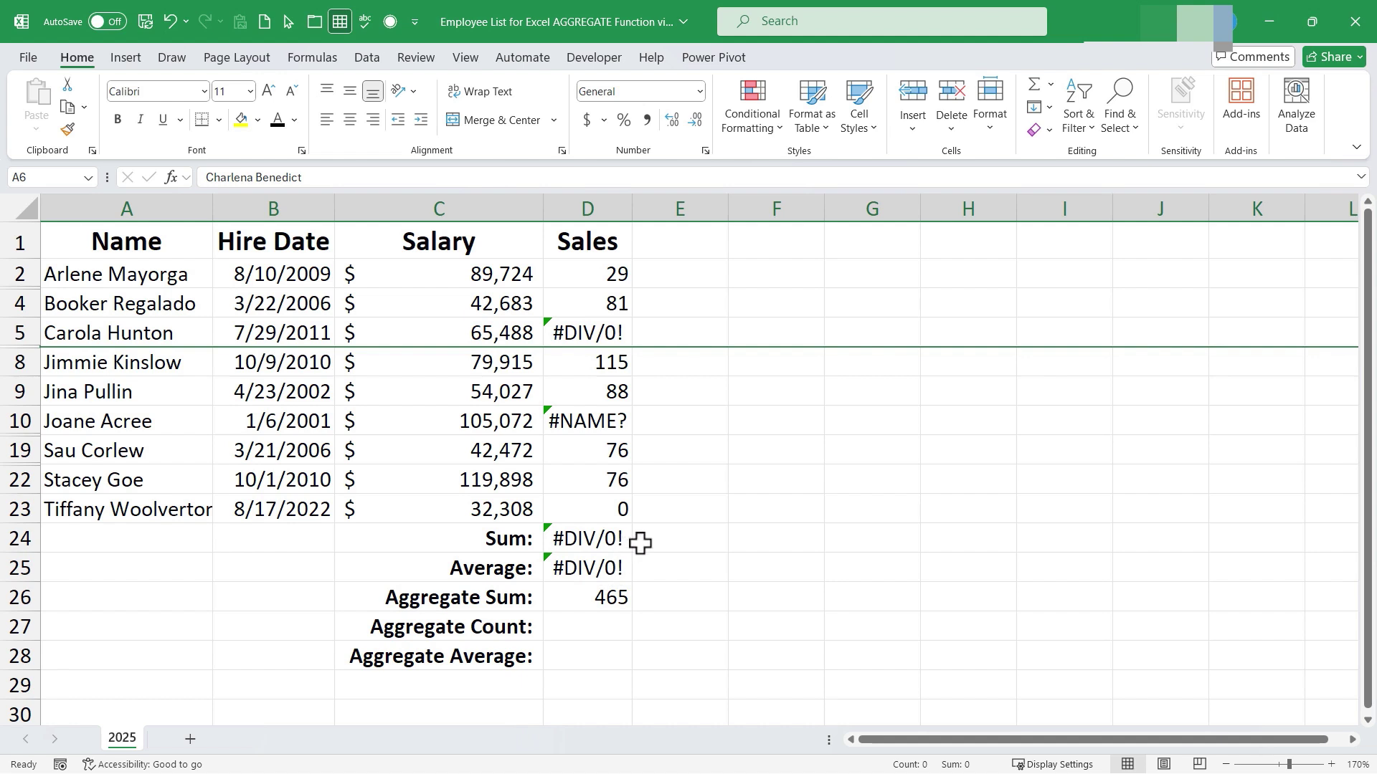
click(610, 592)
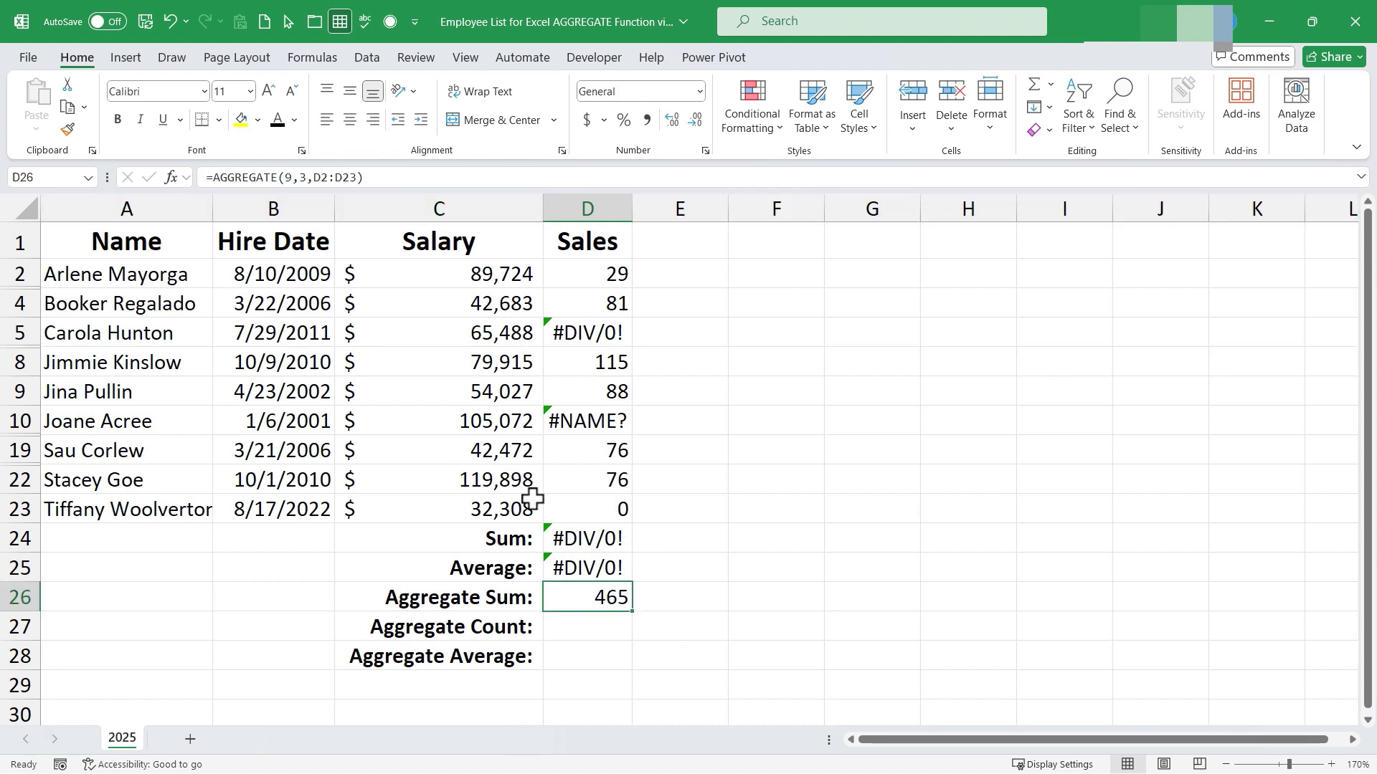
Begin an AGGREGATE formula in the Aggregate Count cell D27, choosing function 2 - COUNT.
click(592, 635)
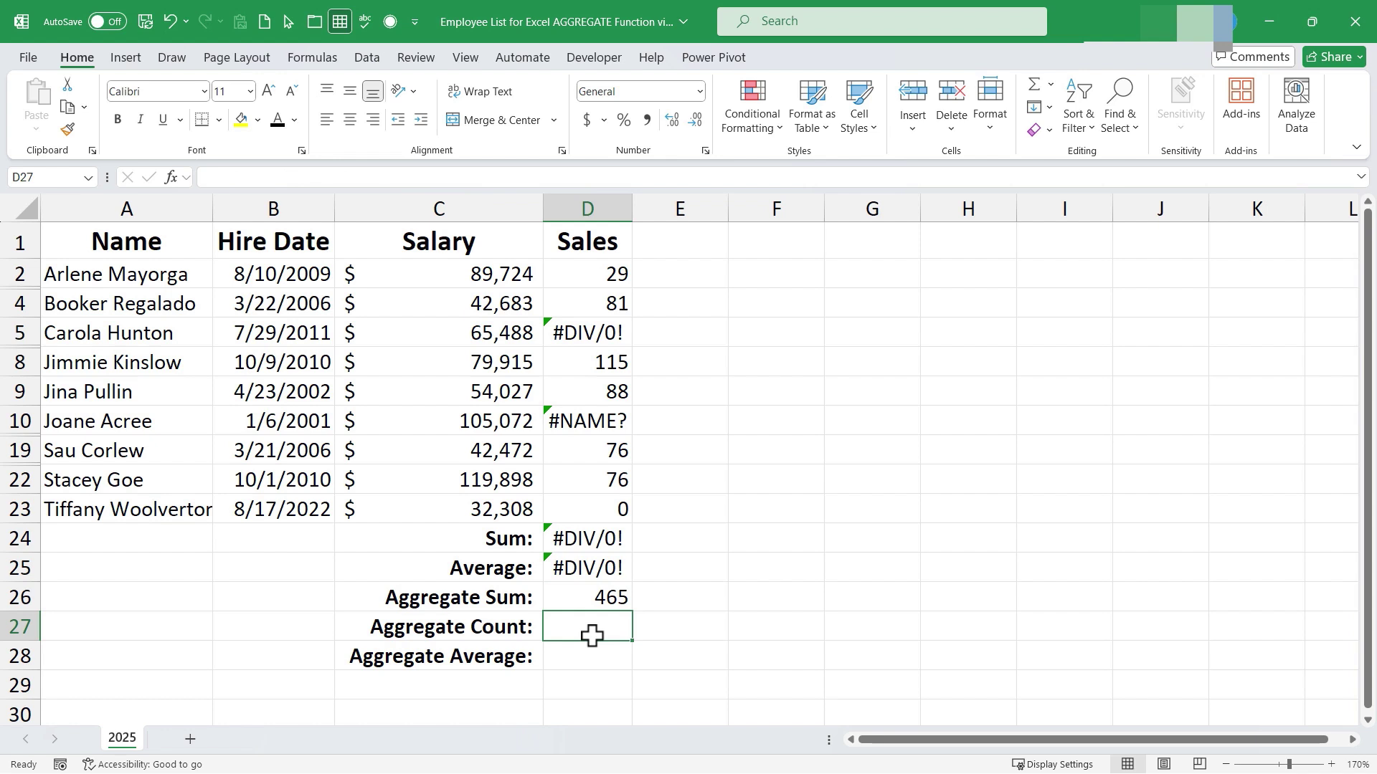
text(=aggre)
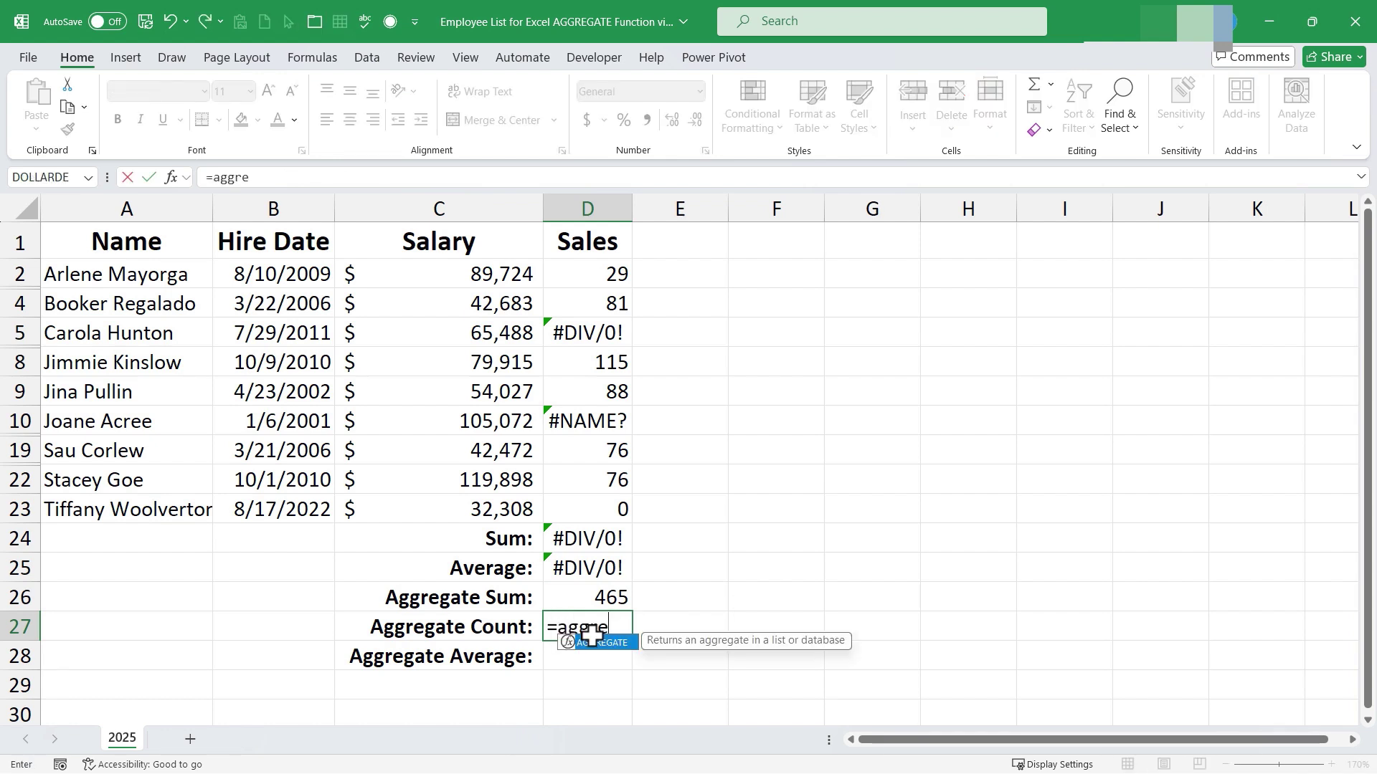
text(gate()
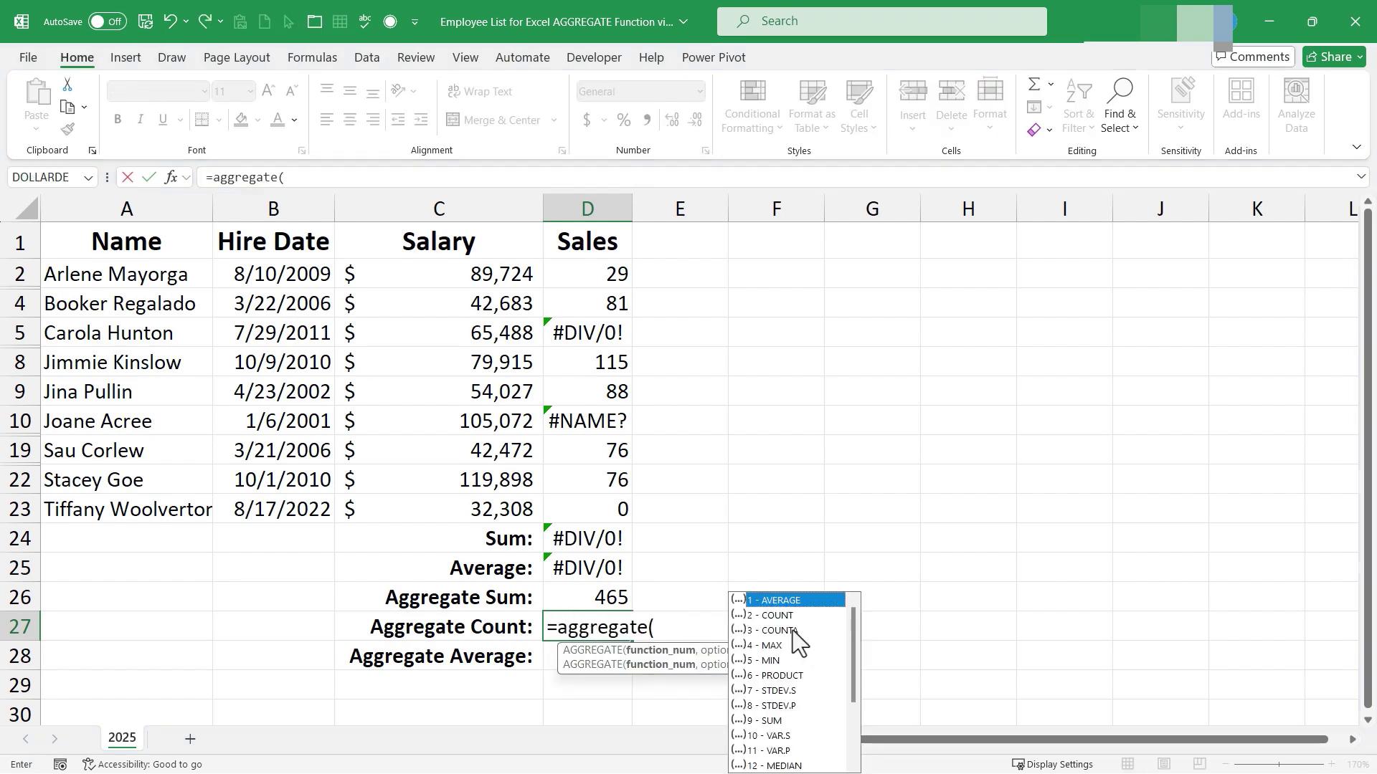
click(793, 617)
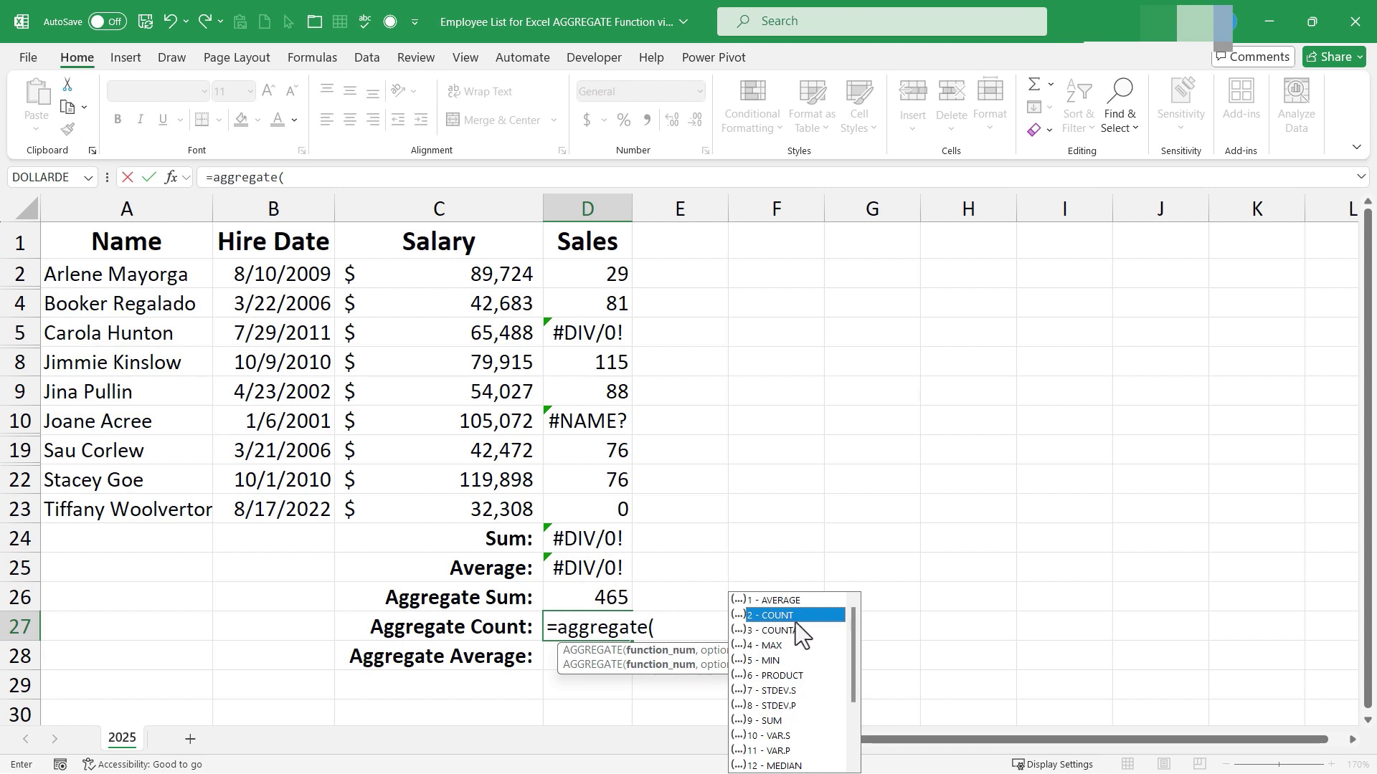
double_click(790, 617)
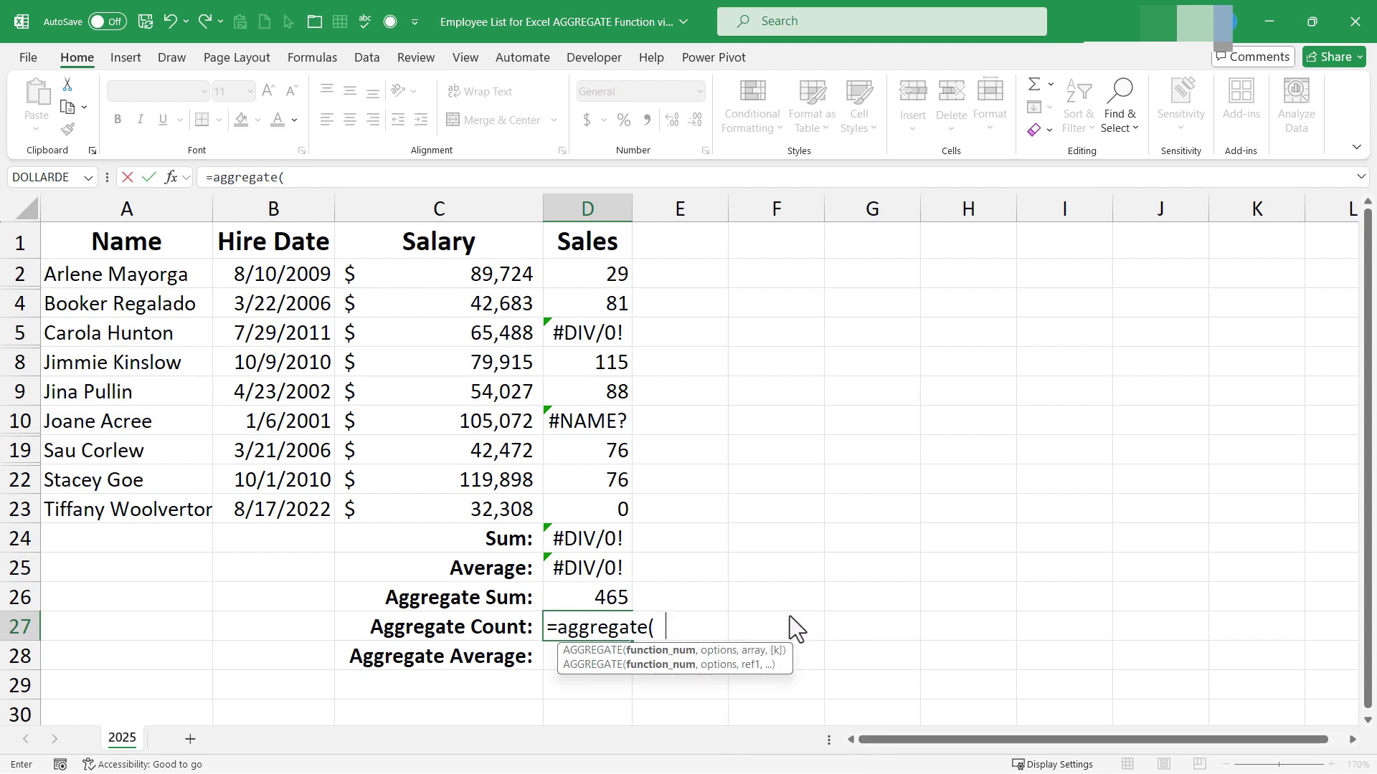
Complete the D27 formula with option 3, ignoring hidden rows and error values, over range D2:D23, and check Sales cells D23 and D10.
text(,)
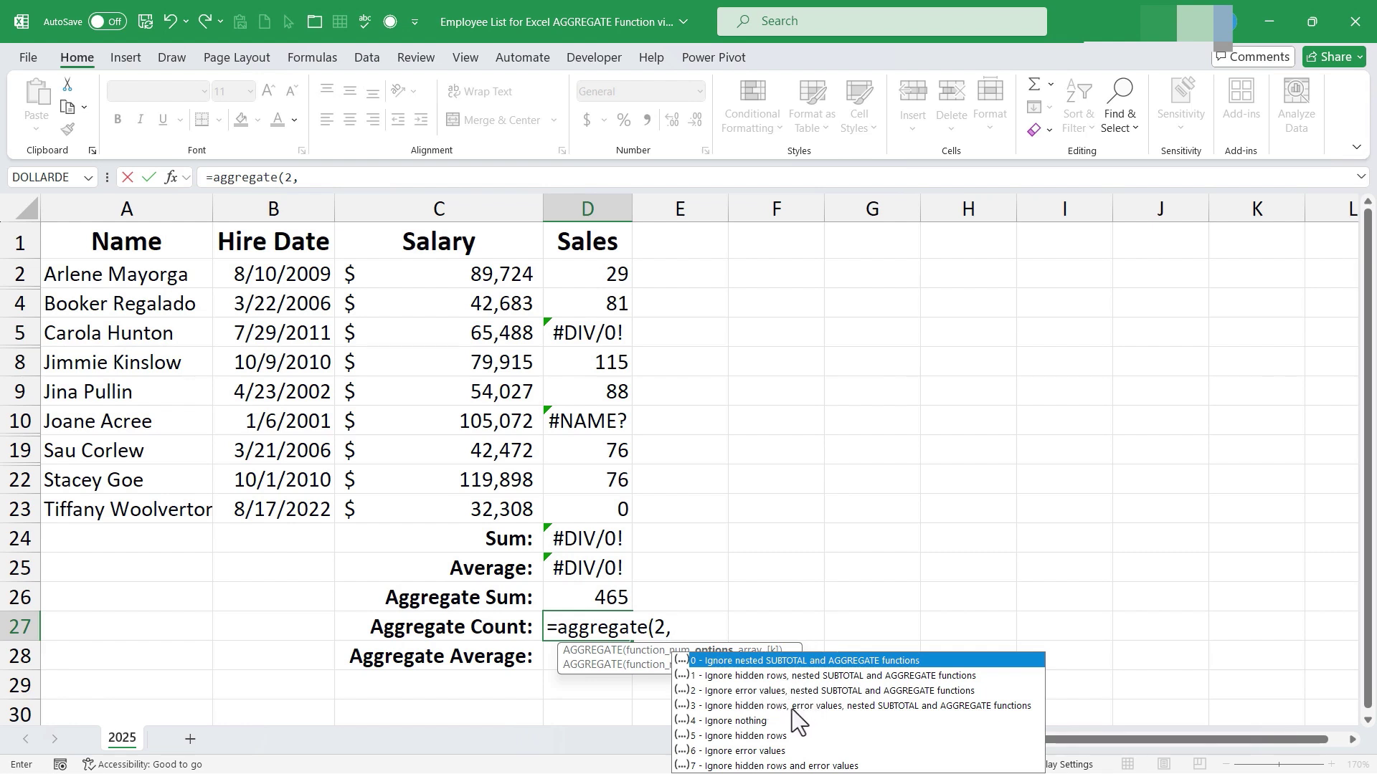
double_click(862, 707)
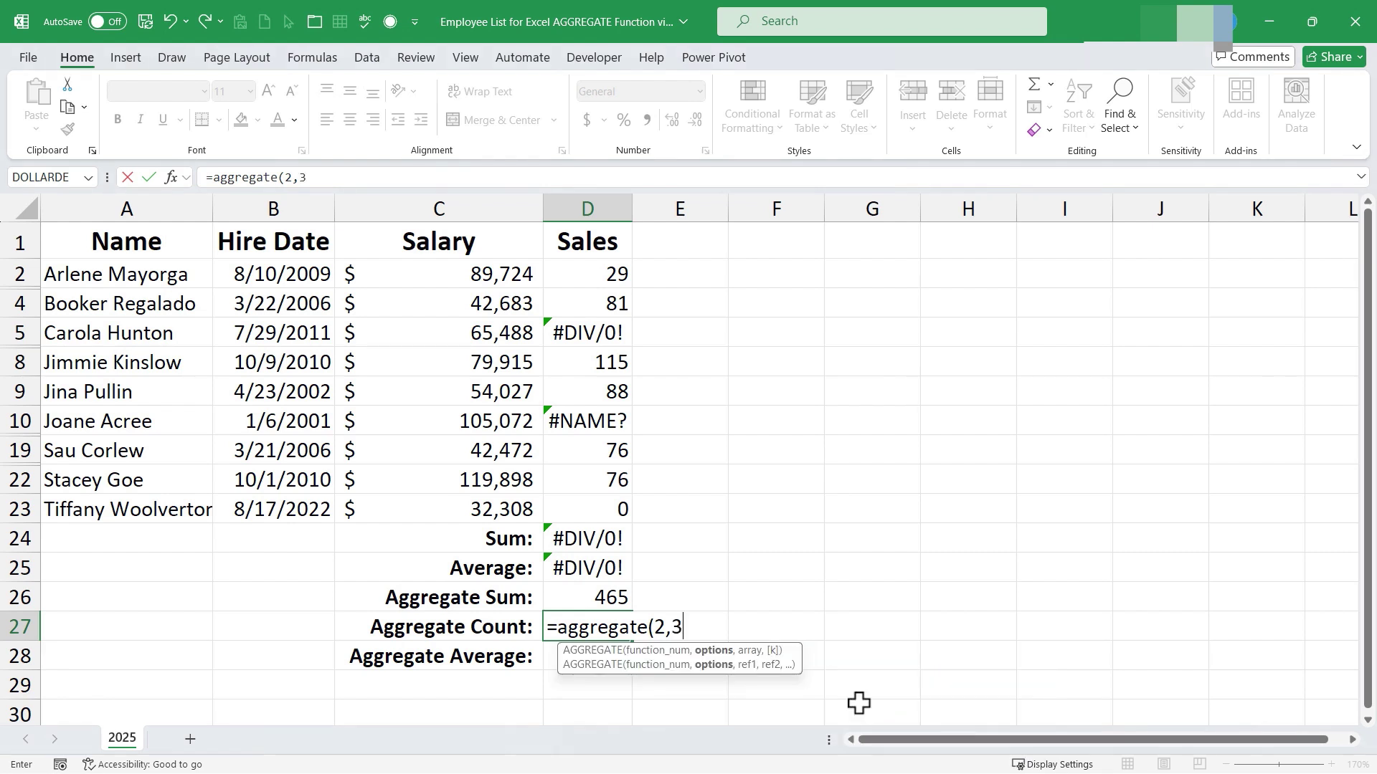
text(,)
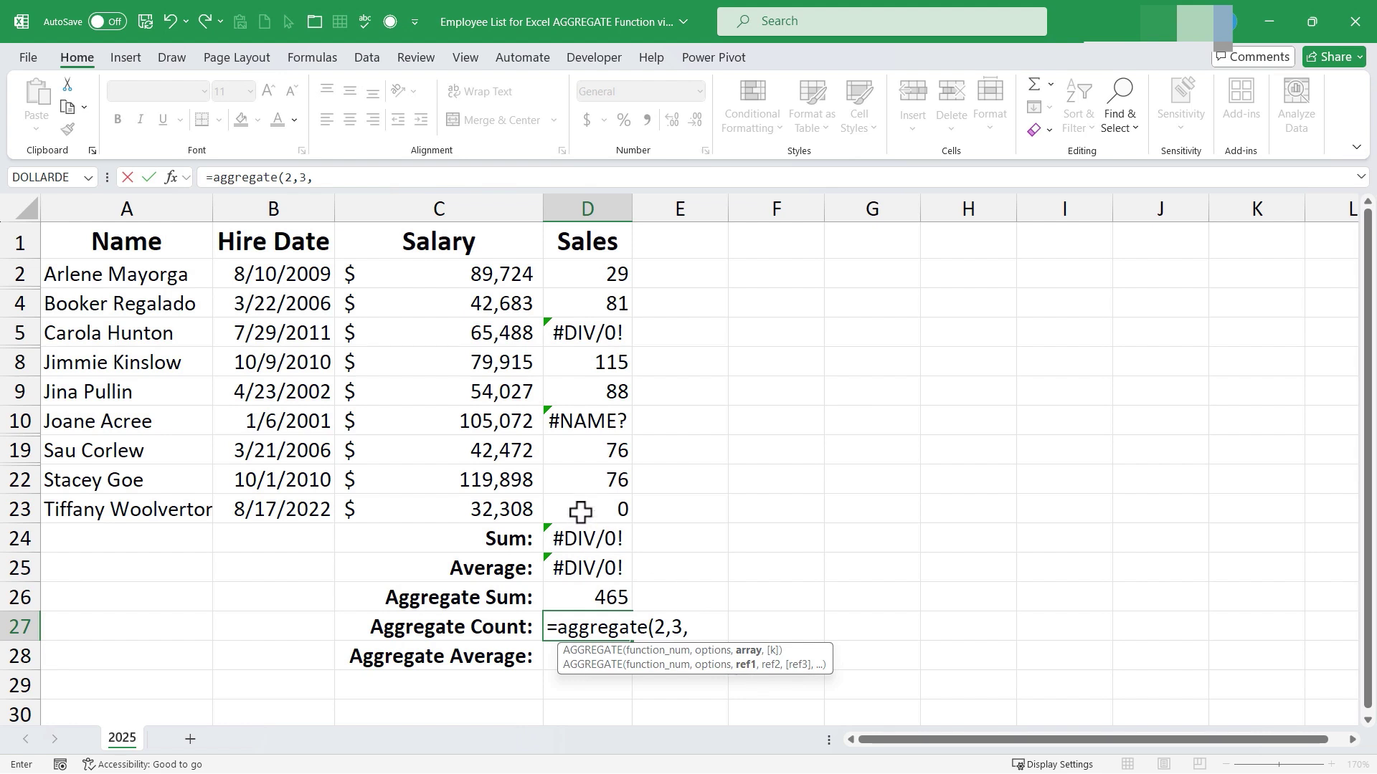
drag(581, 514, 583, 221)
drag(582, 291, 583, 274)
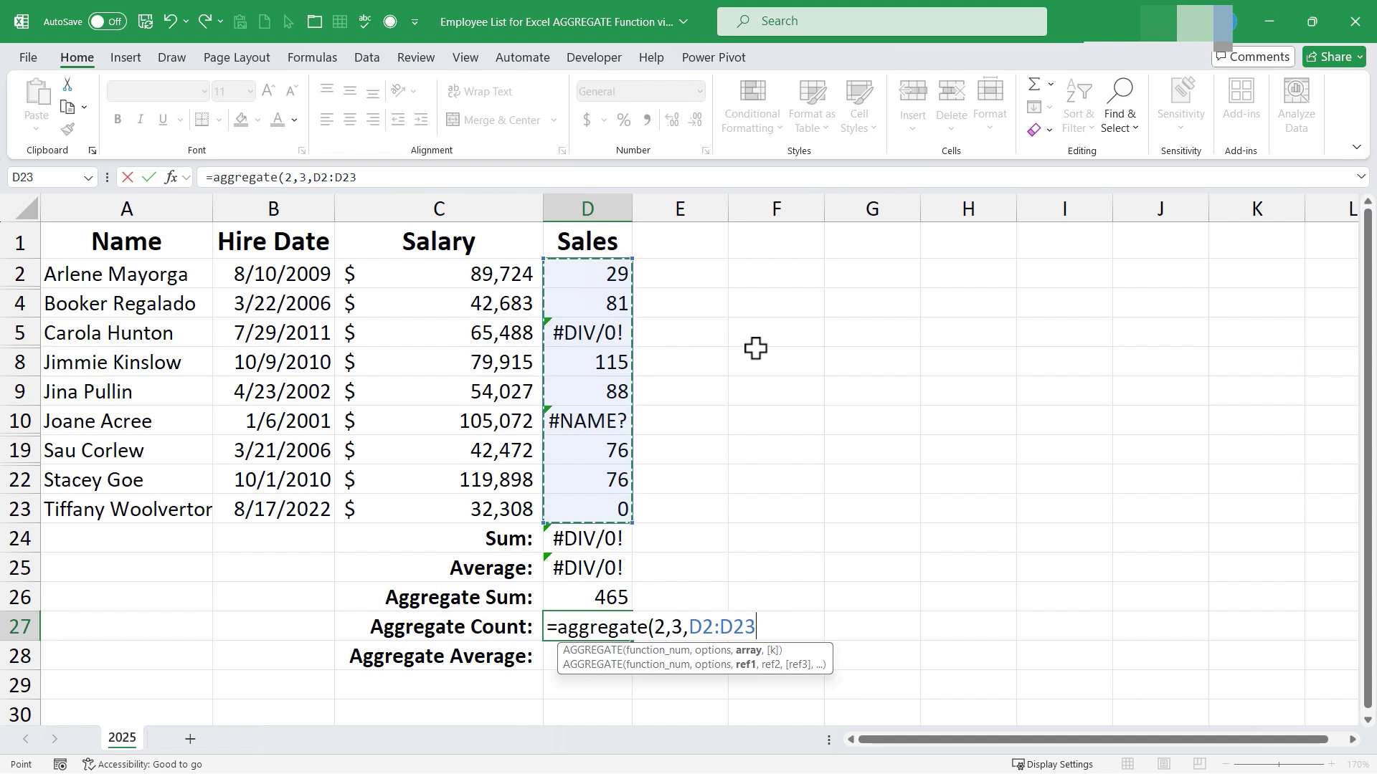
key(Return)
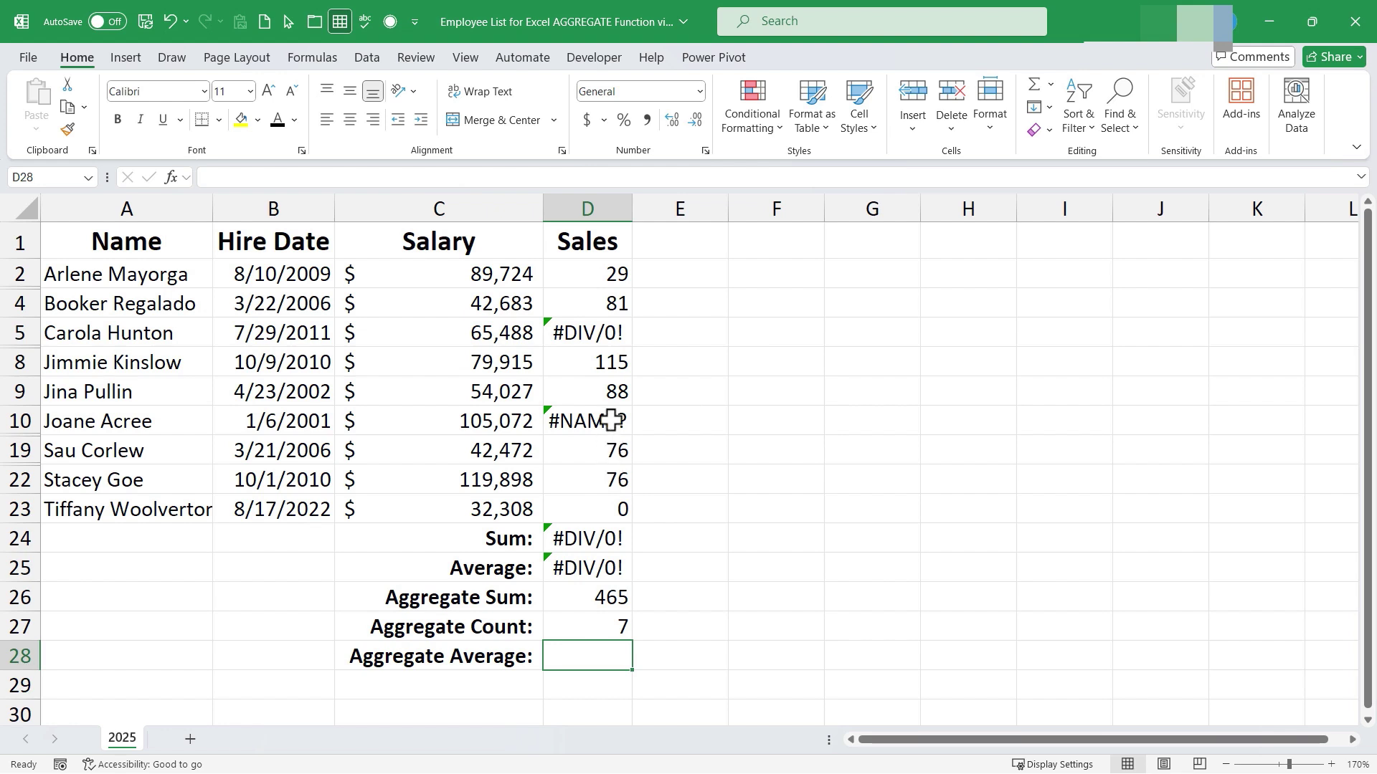
click(612, 510)
click(605, 422)
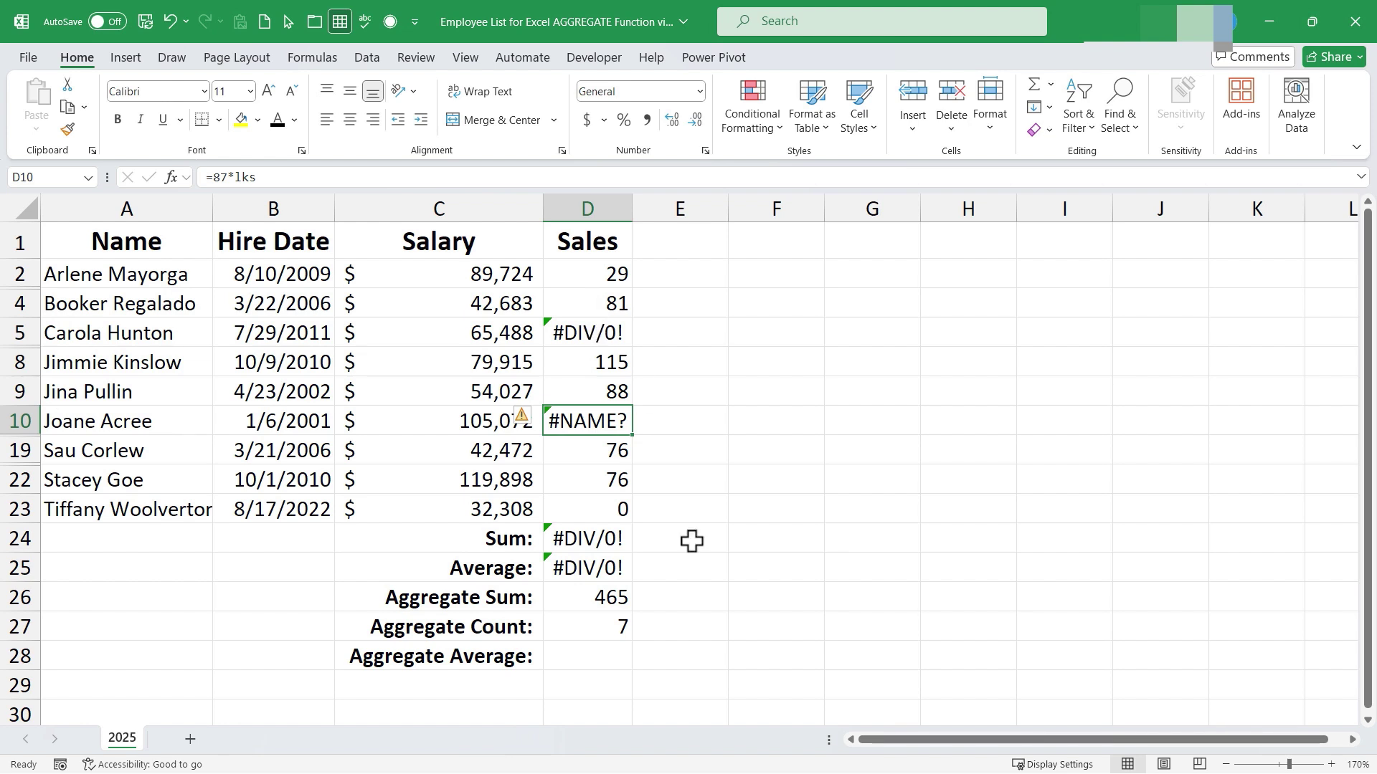
Begin an AGGREGATE formula in the Aggregate Average cell D28, choosing function 1 - AVERAGE.
click(613, 652)
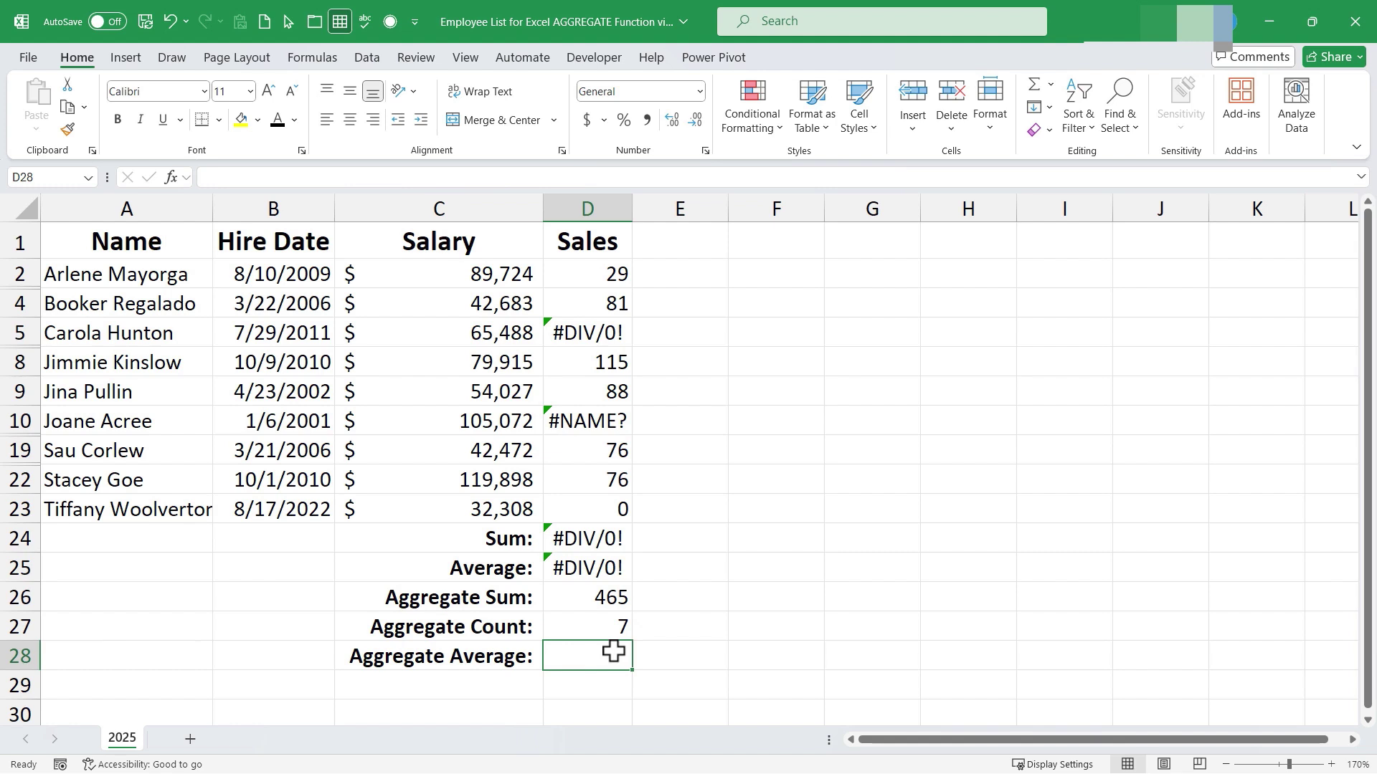
text(=aggregate()
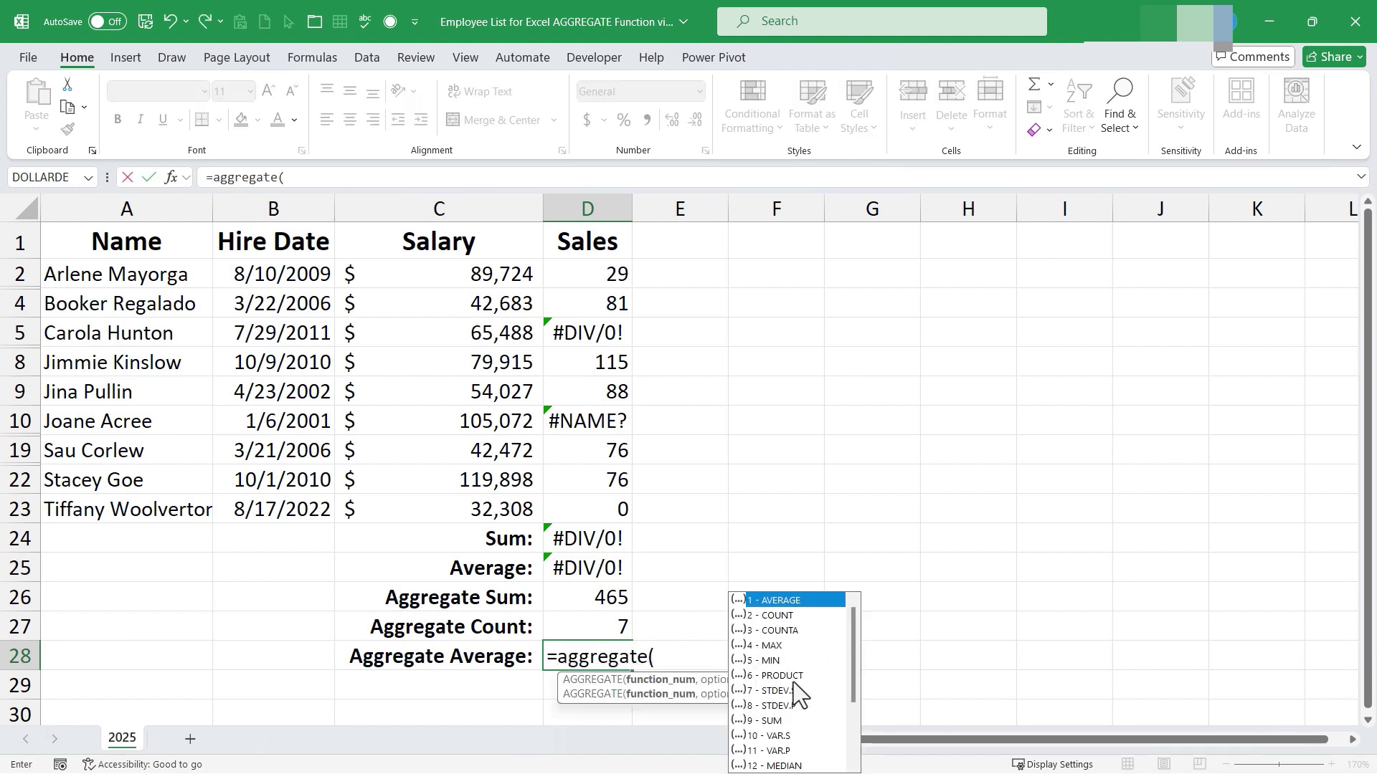
click(786, 658)
double_click(780, 603)
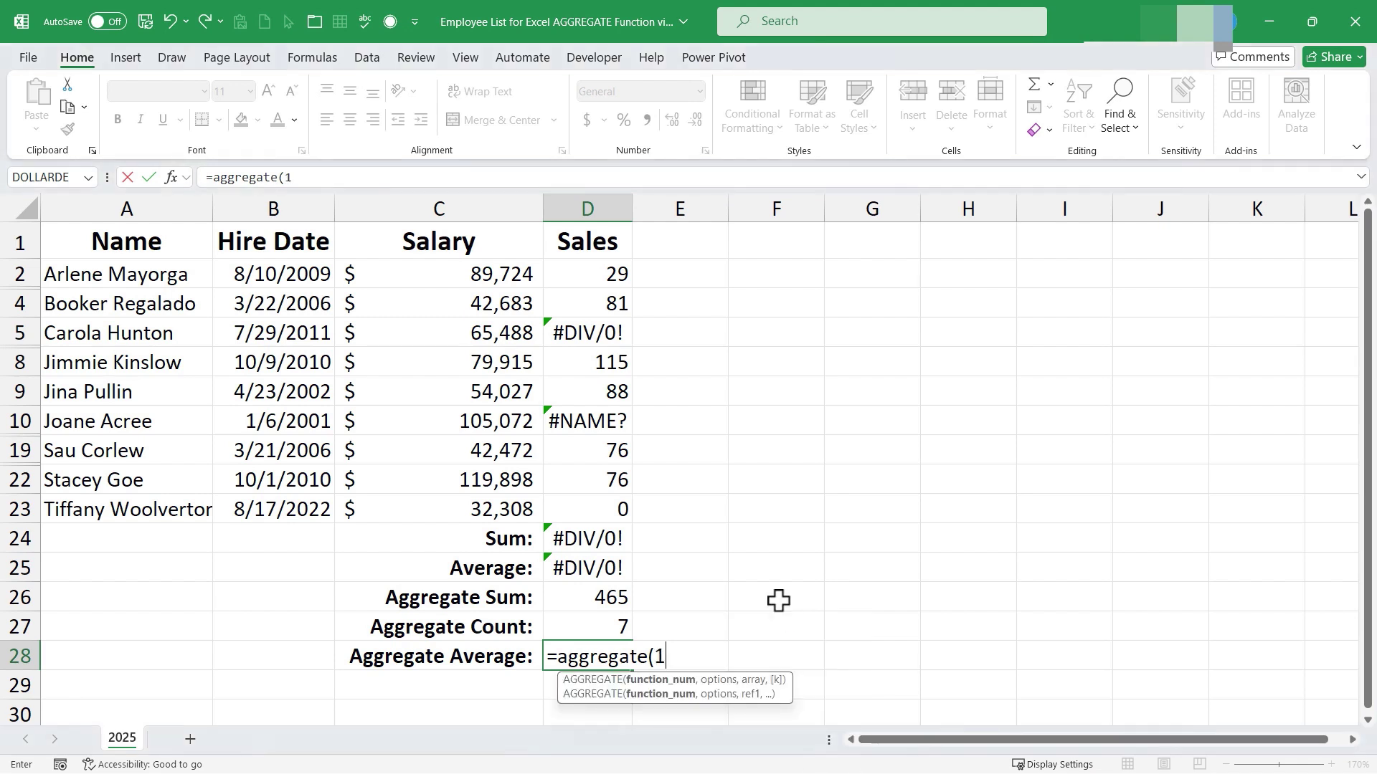
Complete the D28 formula with option 3, ignoring hidden rows, error values and nested SUBTOTAL and AGGREGATE functions, over range D2:D23.
text(,)
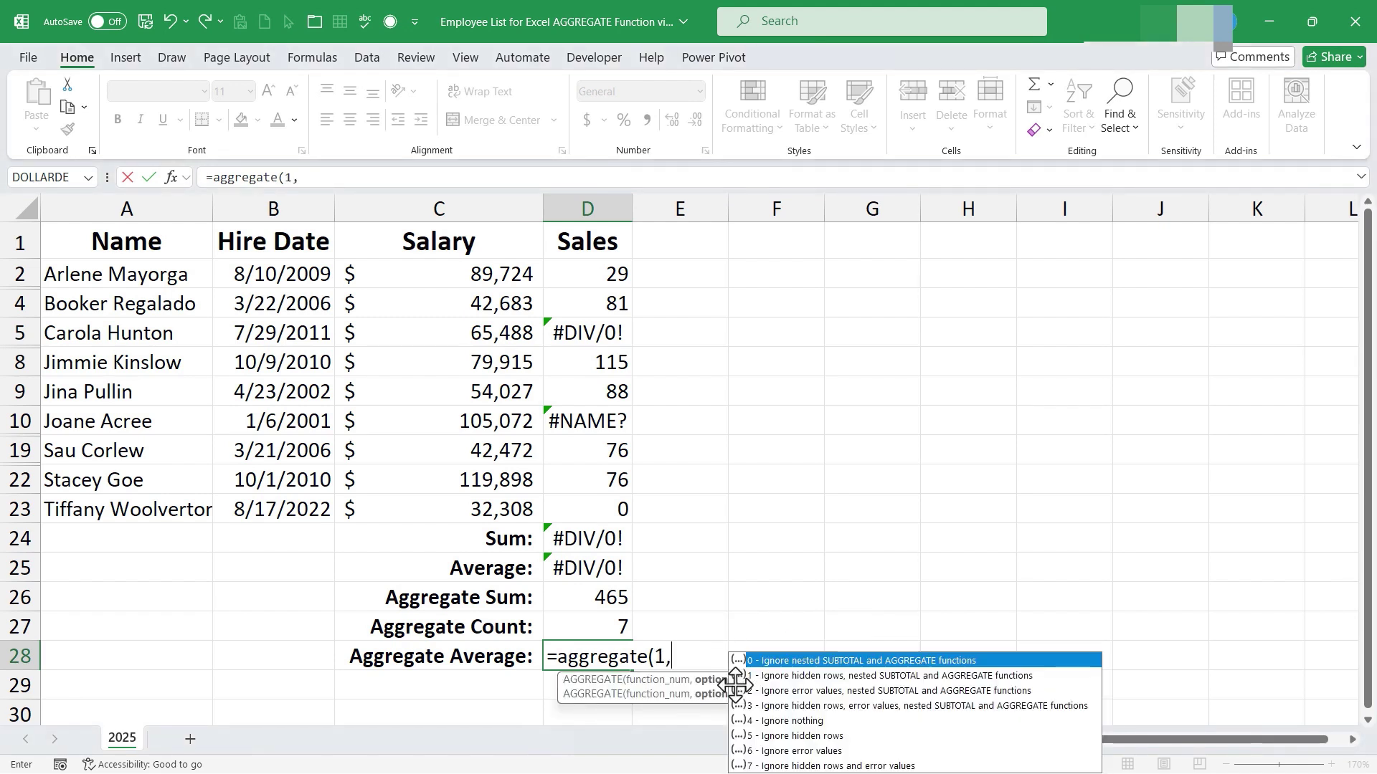
double_click(801, 705)
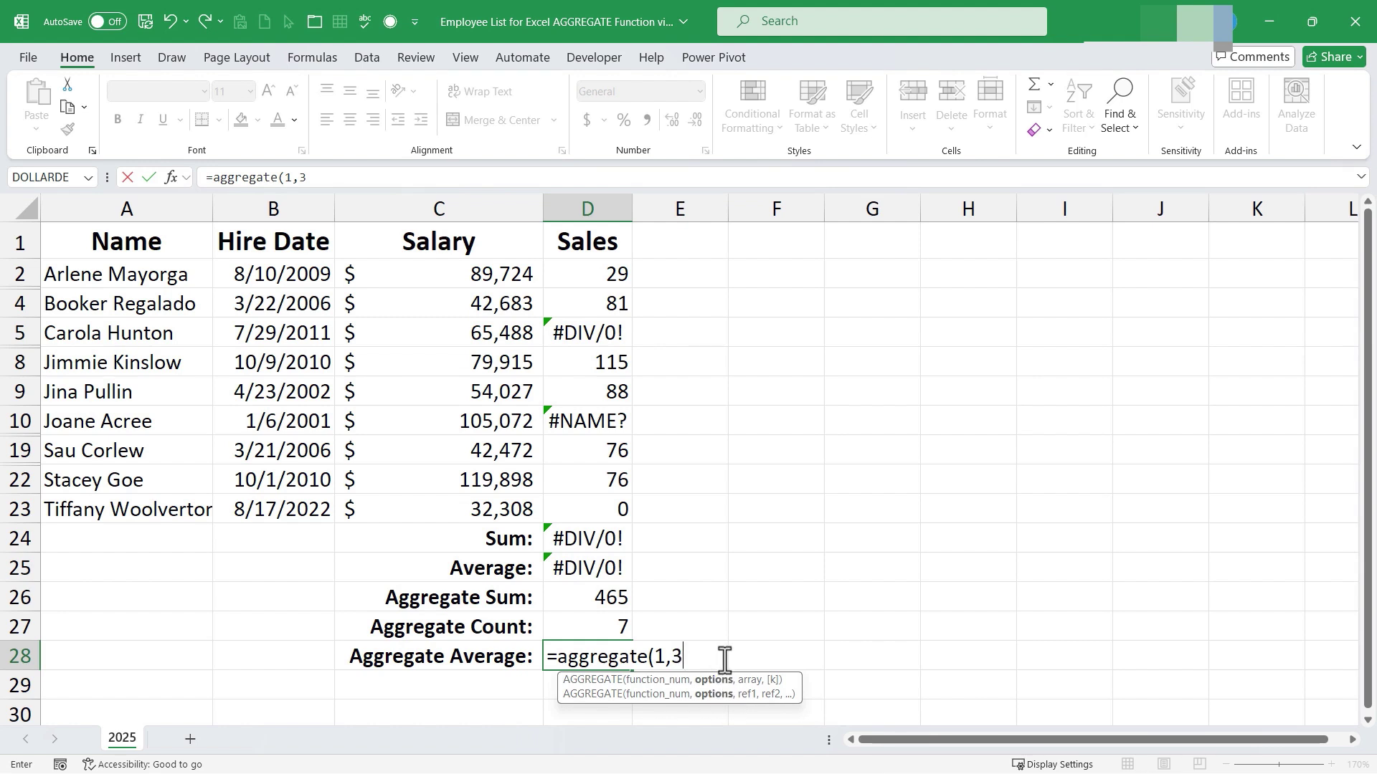
text(,)
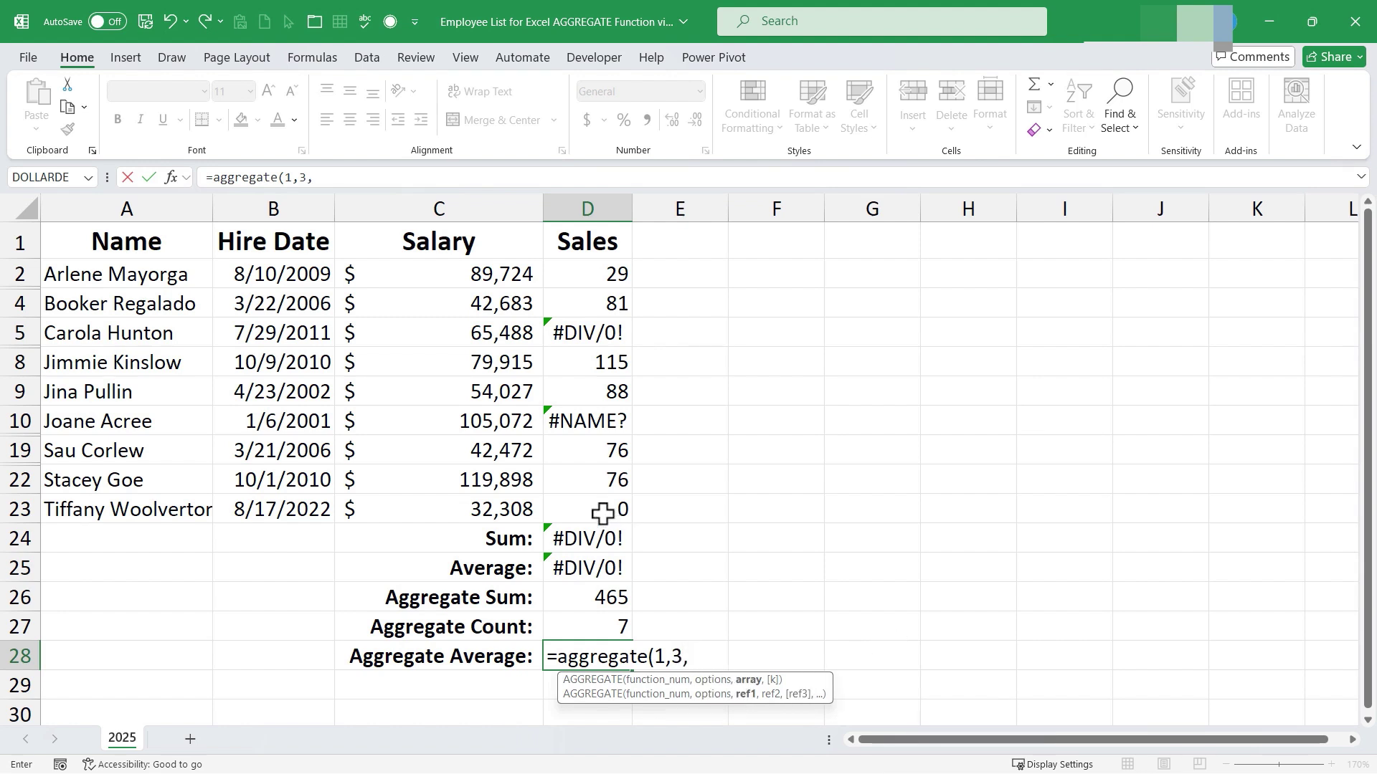
drag(602, 511, 568, 166)
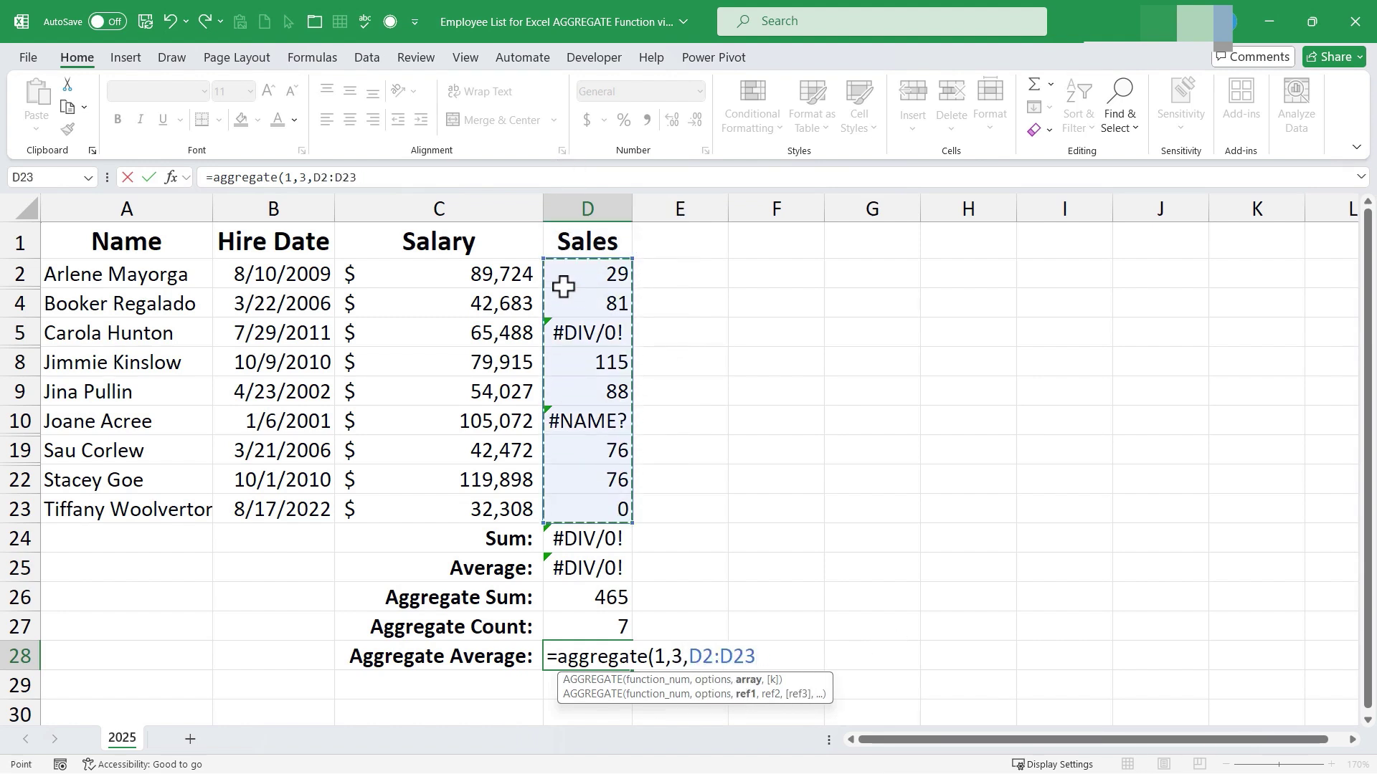
key(Return)
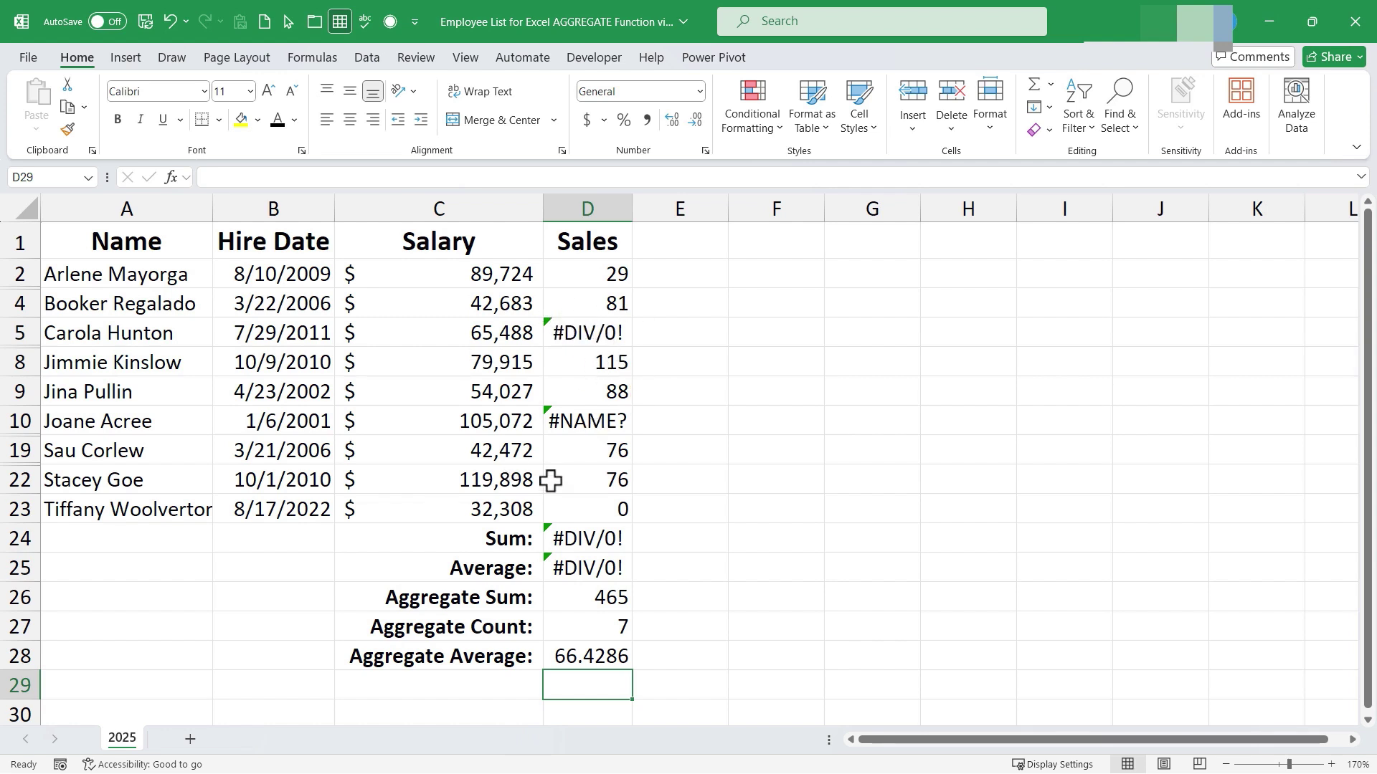
click(405, 395)
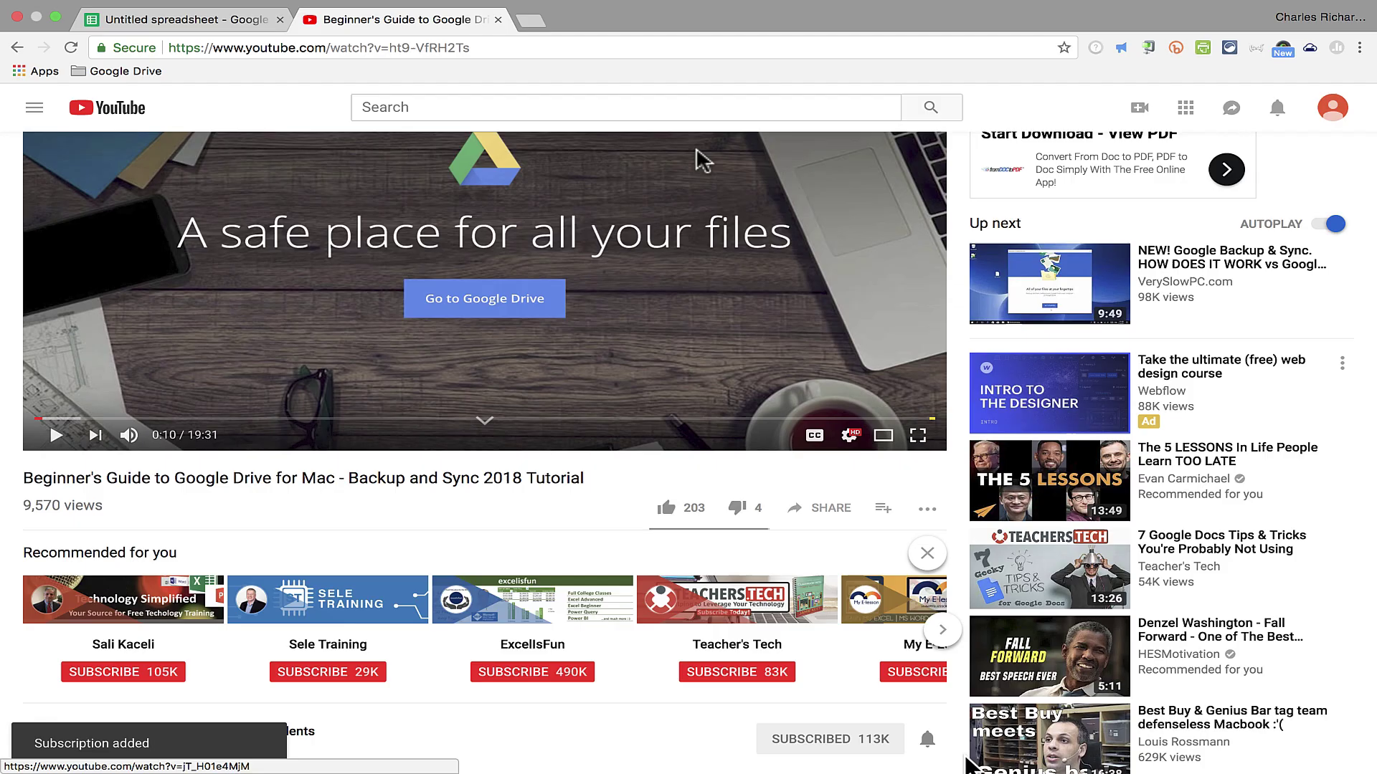
scroll(916, 631, down, 2)
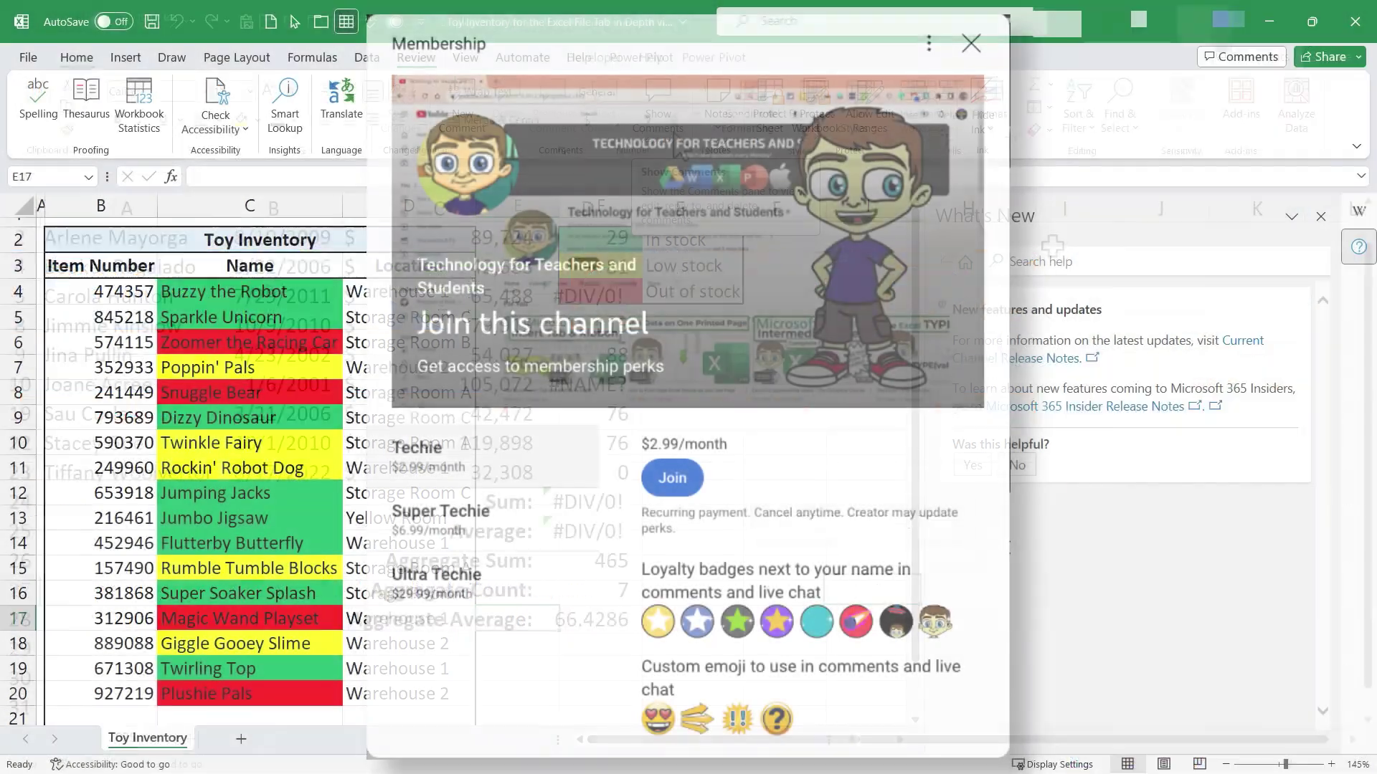
scroll(870, 541, down, 1)
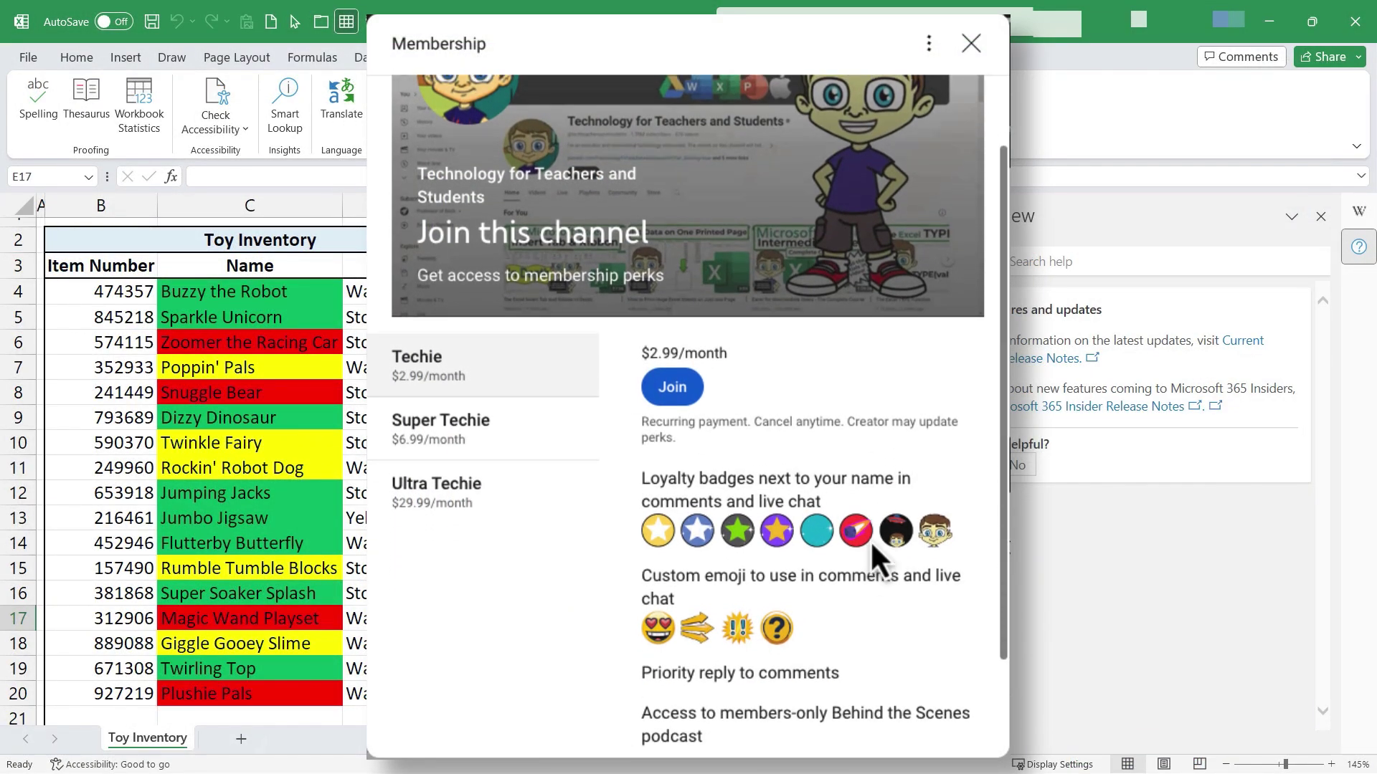
scroll(871, 541, up, 1)
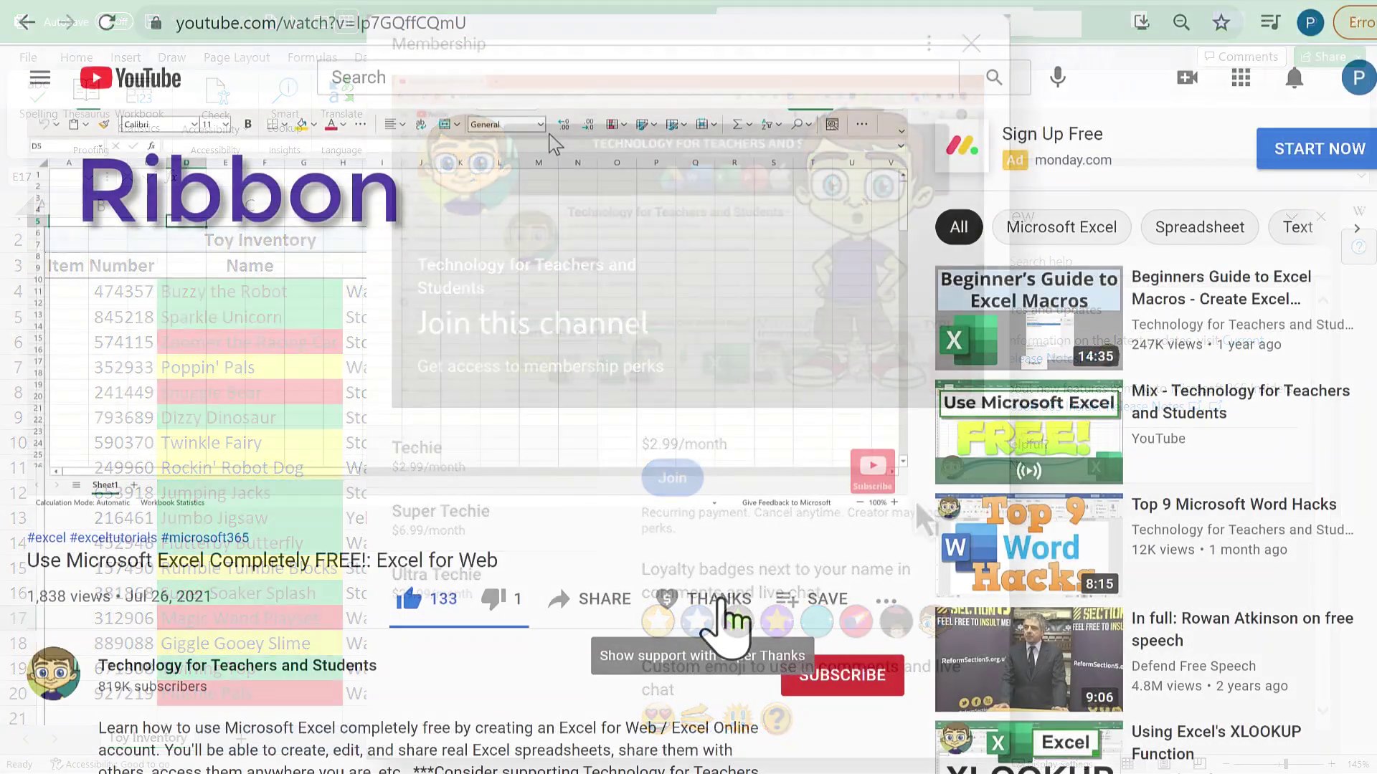
click(725, 622)
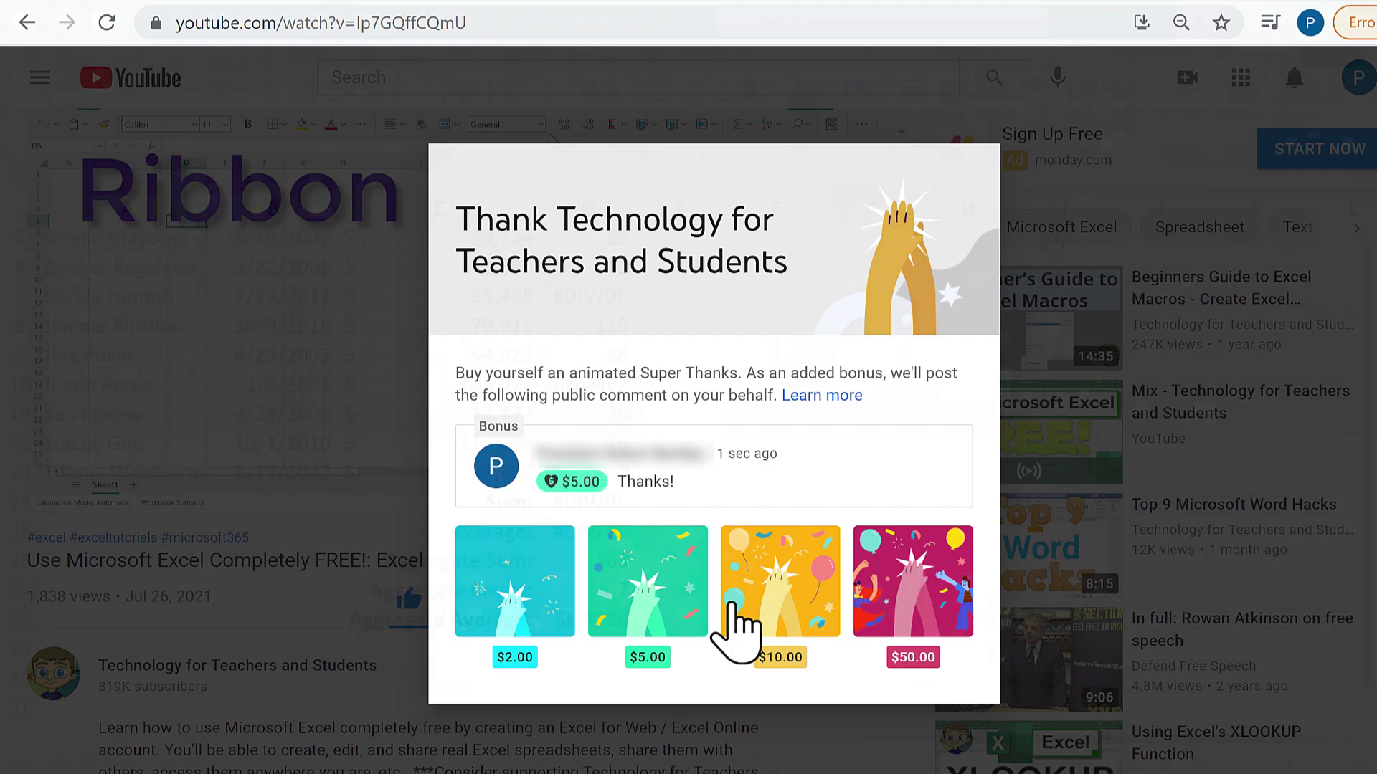